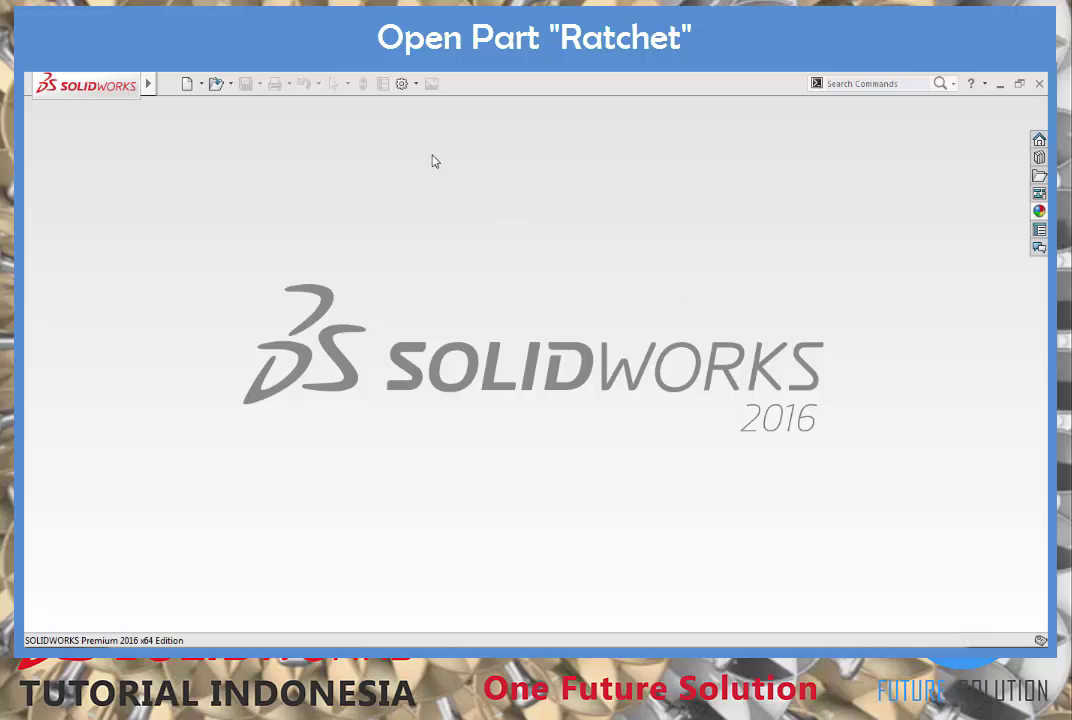
# Open Ratchet.SLDPRT from the 046 Part Configuration folder, then glance at the File menu.
pyautogui.click(217, 87)
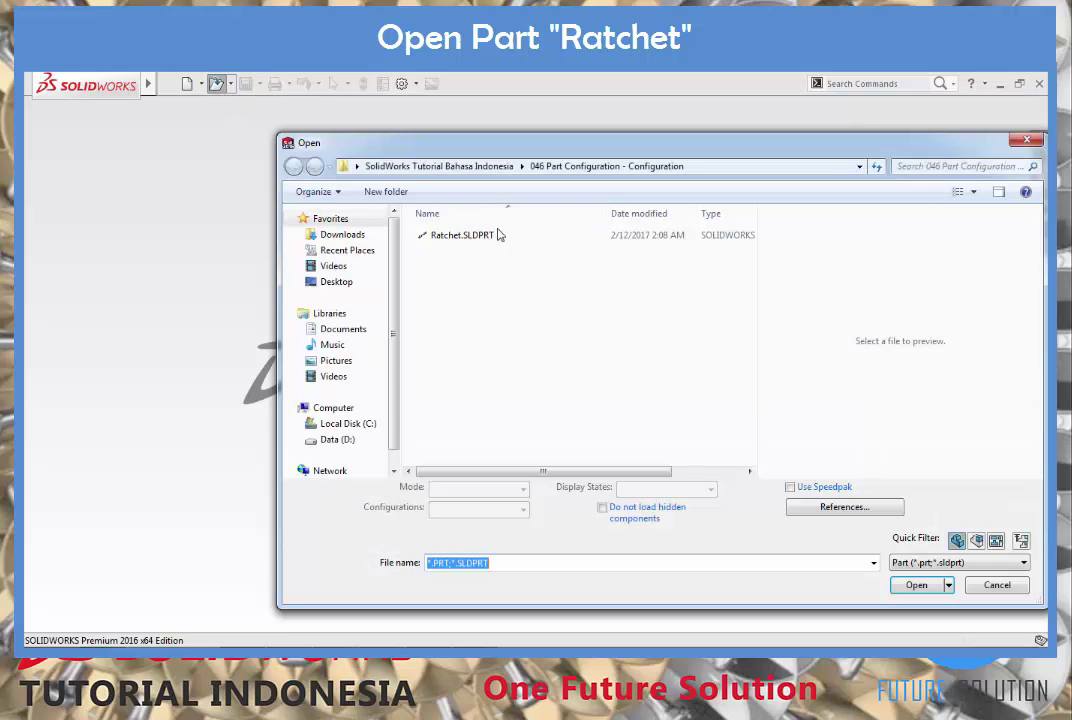
pyautogui.click(456, 237)
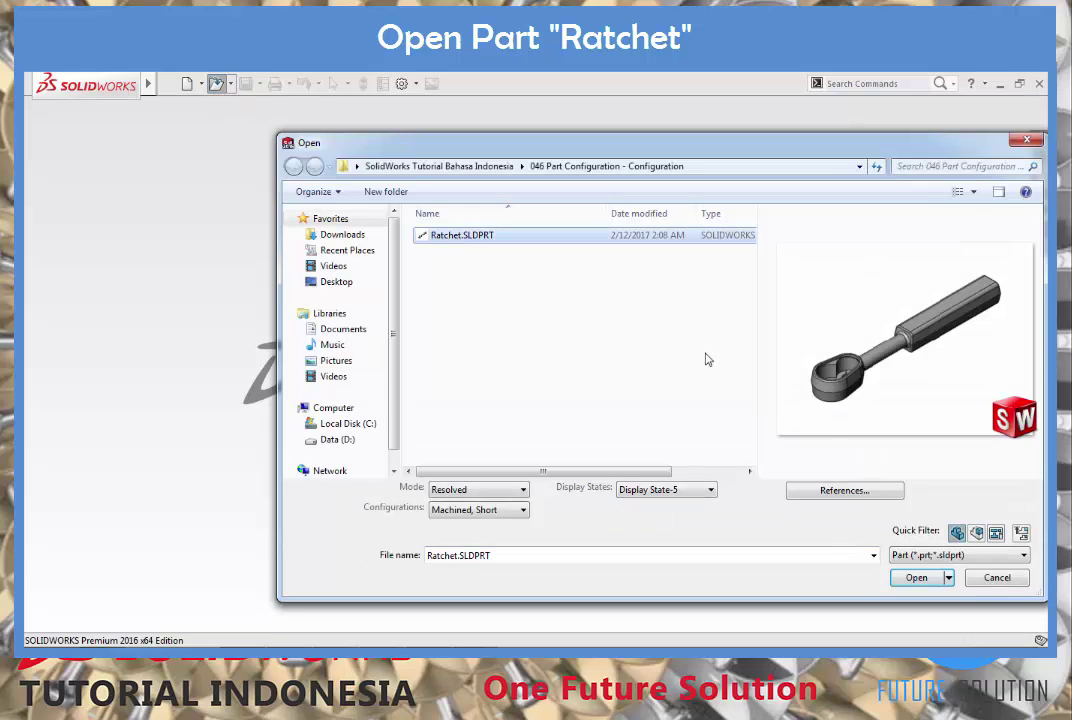
pyautogui.click(916, 583)
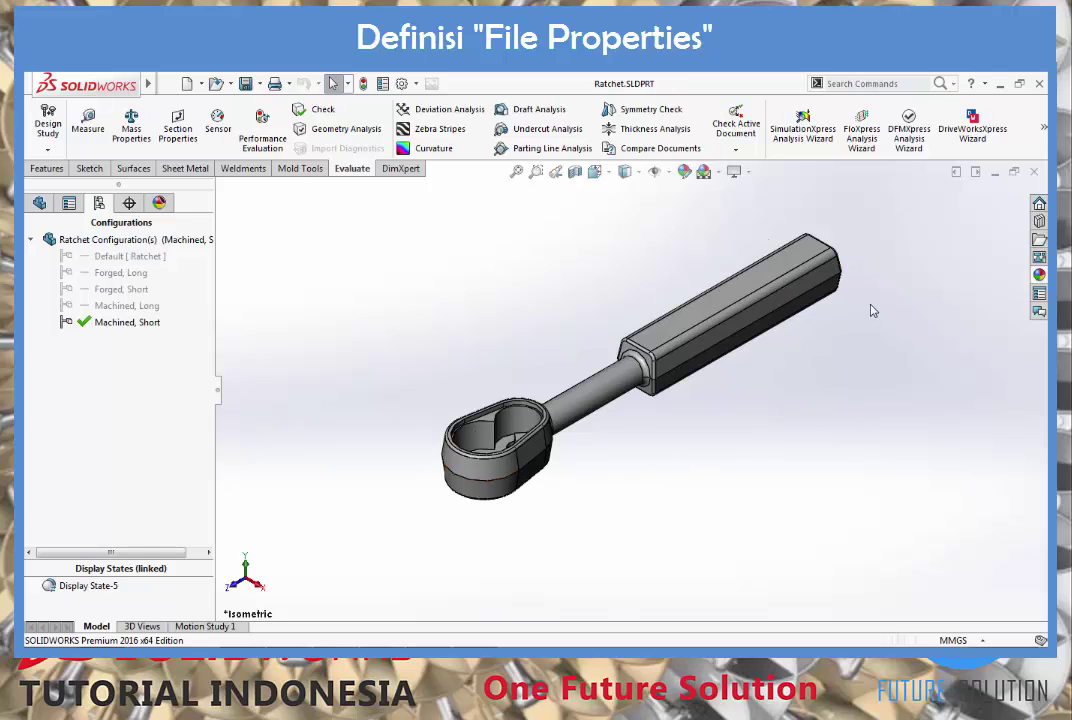
pyautogui.scroll(-2, 628, 463)
pyautogui.scroll(1, 540, 482)
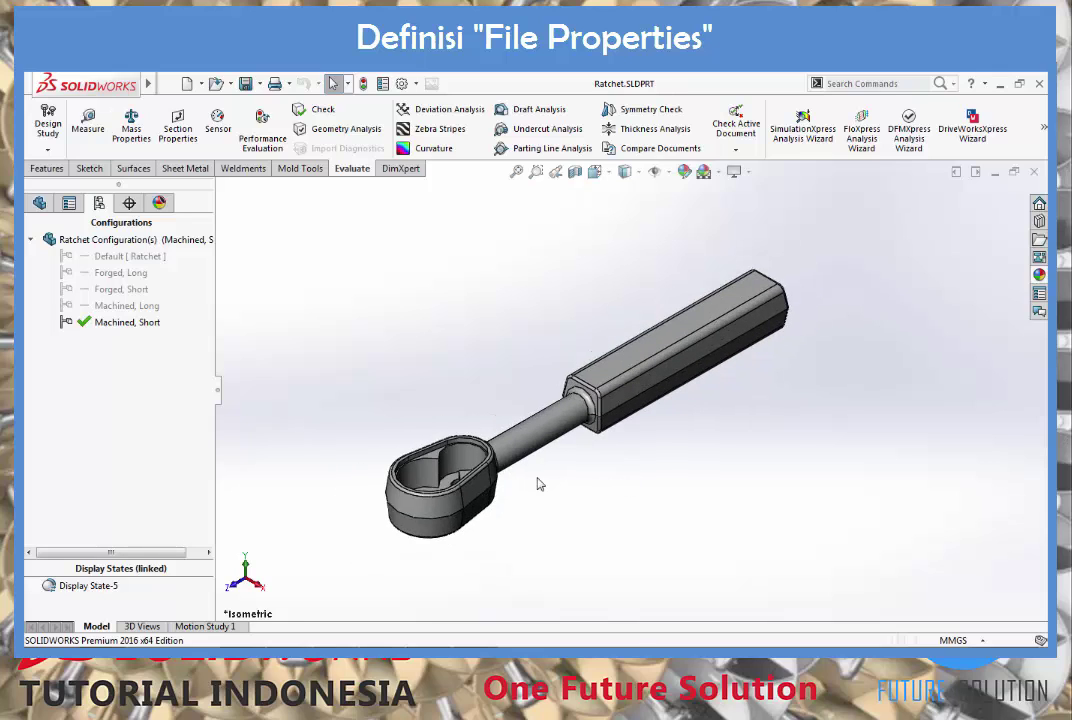
pyautogui.scroll(-1, 538, 480)
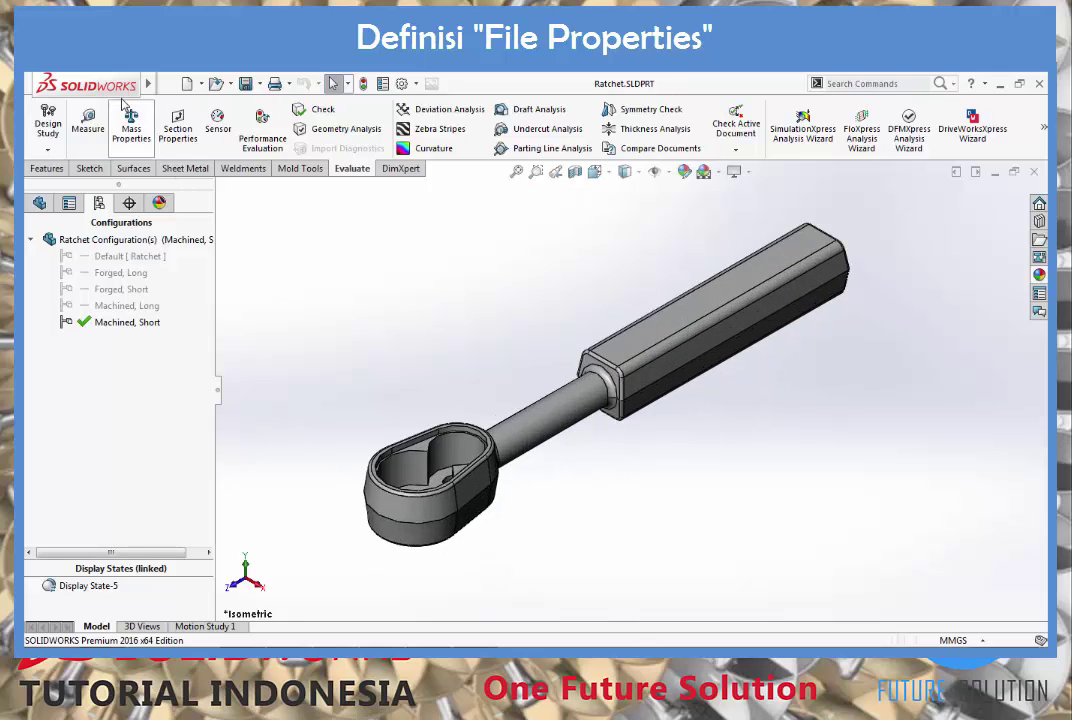
pyautogui.moveTo(86, 85)
pyautogui.click(167, 84)
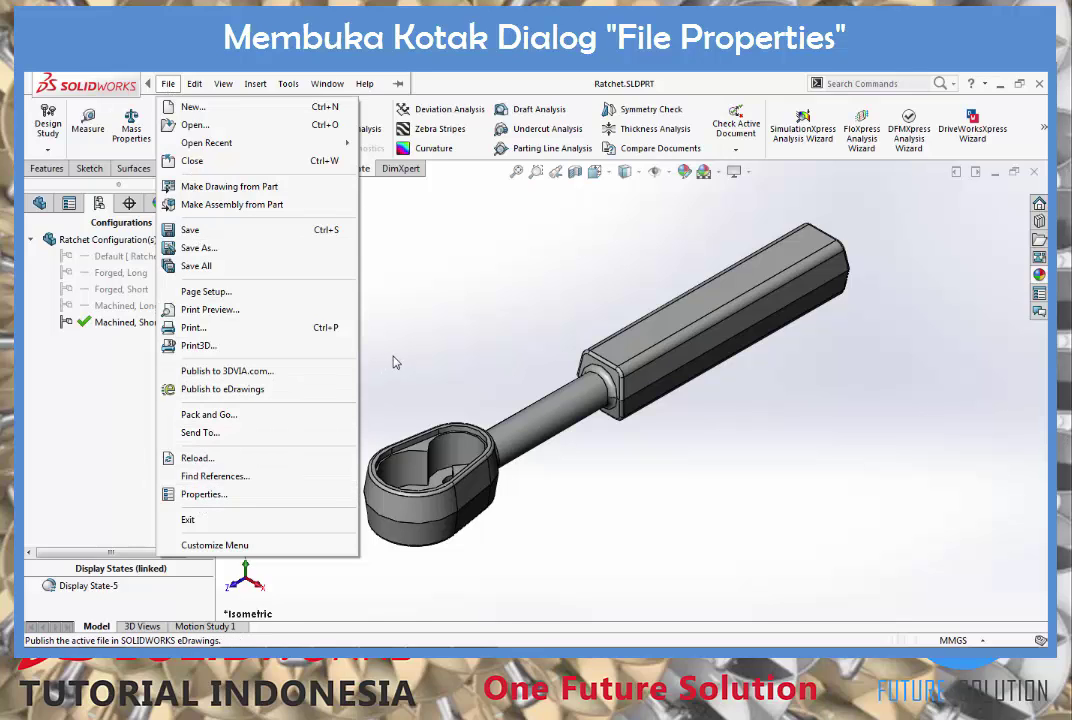
pyautogui.click(493, 284)
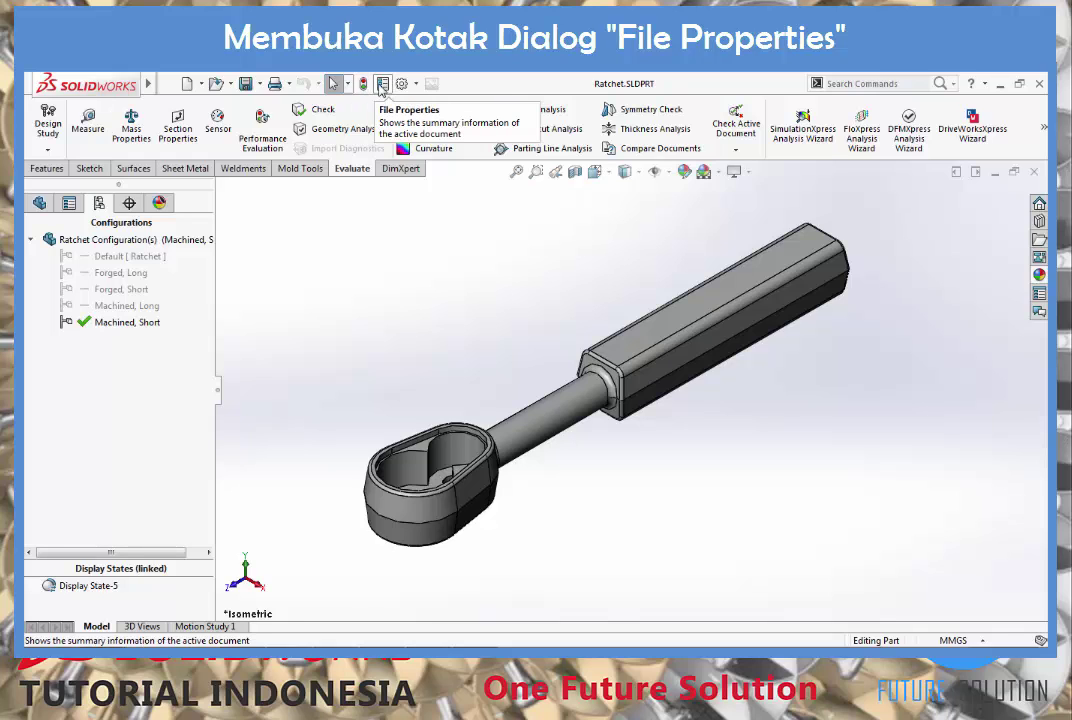
# Bring up File Properties, look over the Custom and Configuration Specific tabs, and return to Summary.
pyautogui.click(383, 84)
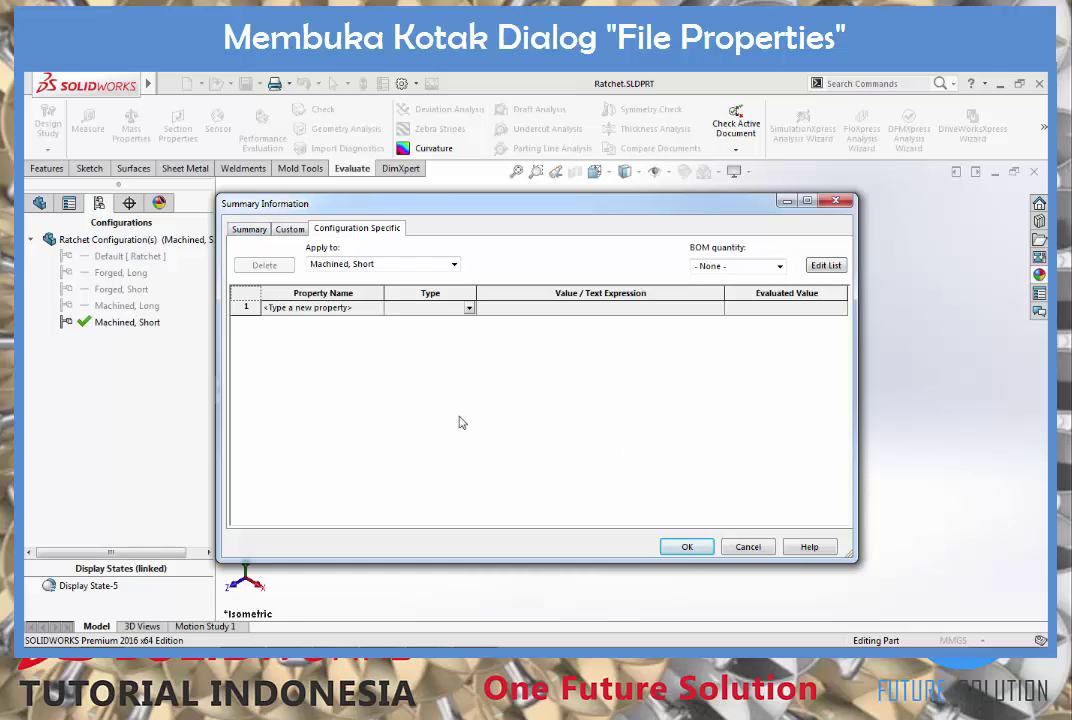
pyautogui.click(250, 230)
pyautogui.click(290, 230)
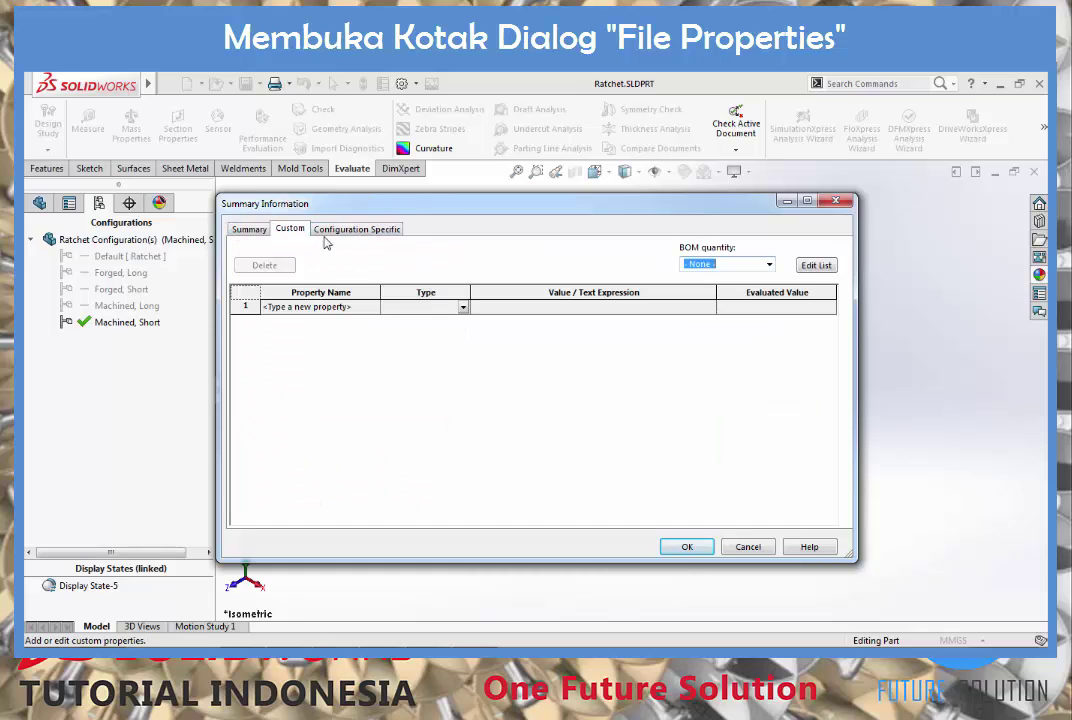
pyautogui.click(350, 229)
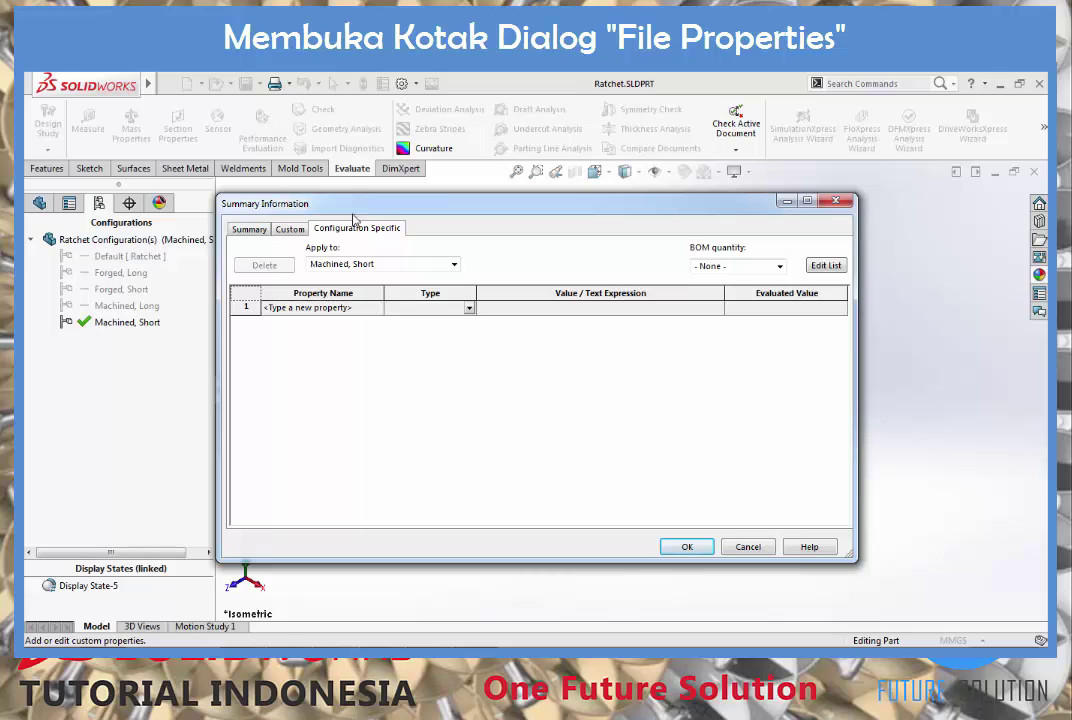
pyautogui.click(250, 229)
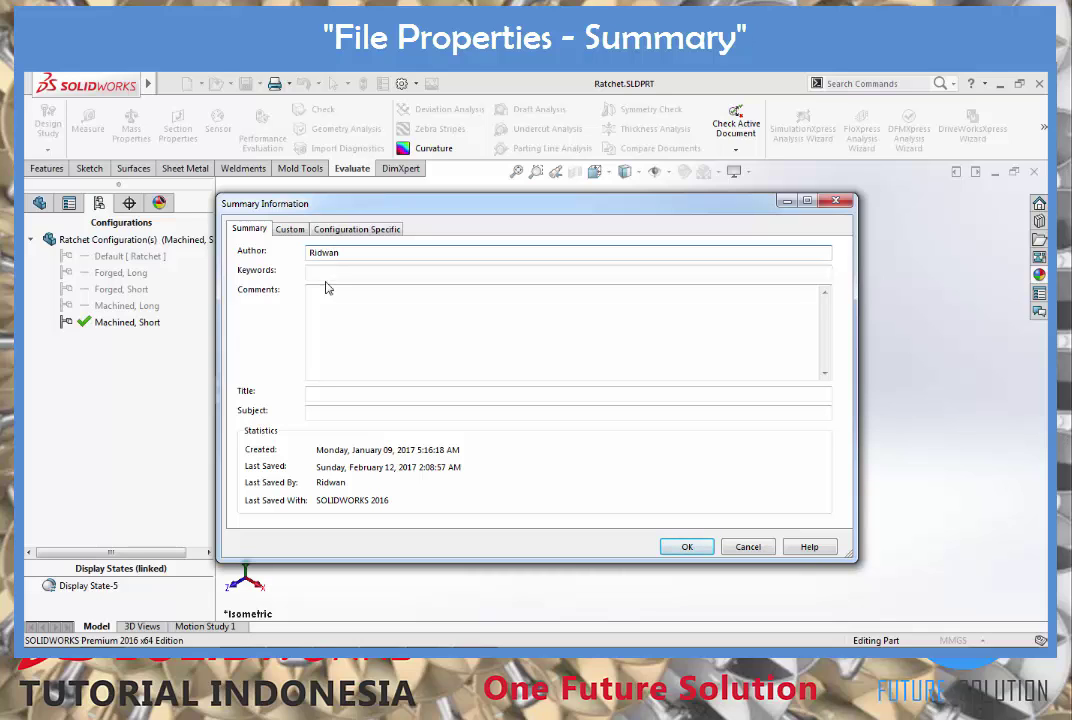
# Click into the Keywords field, then move to the empty Custom properties tab.
pyautogui.click(336, 273)
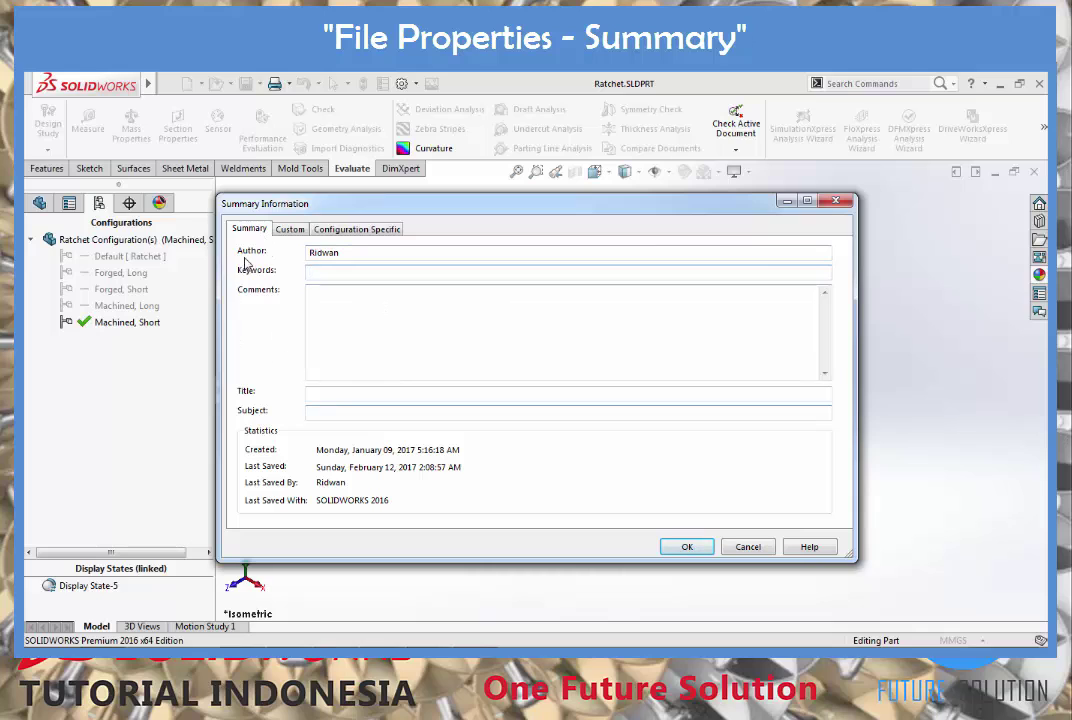
pyautogui.click(290, 230)
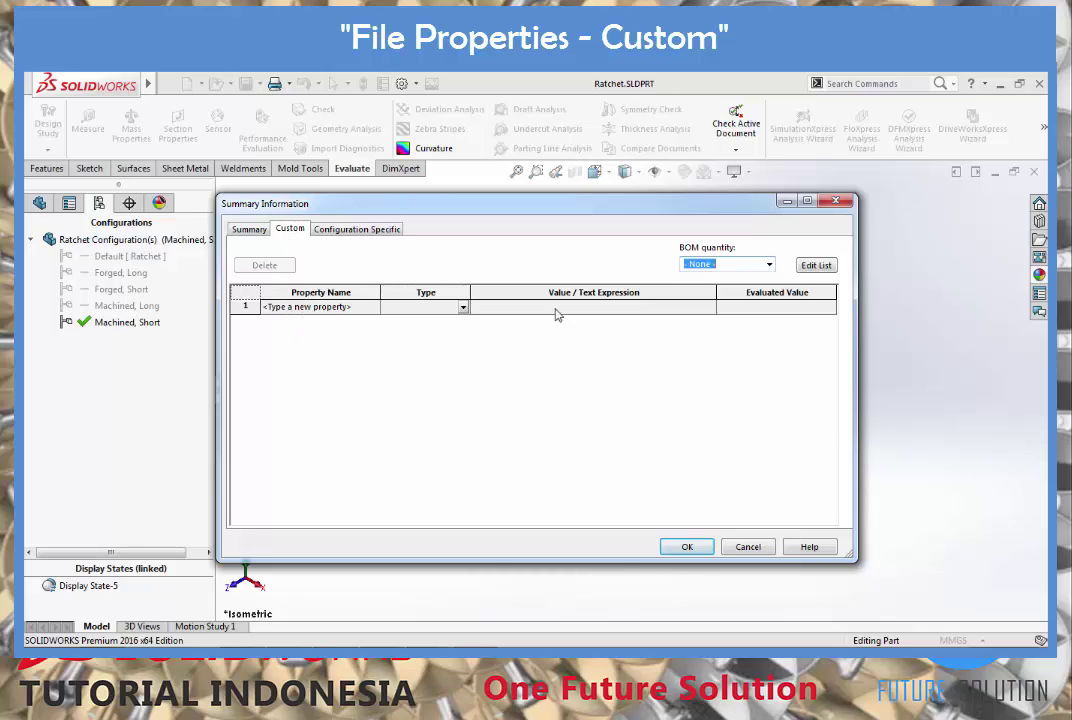
# Add a Text custom property Digambar whose value is the author's name.
pyautogui.click(297, 307)
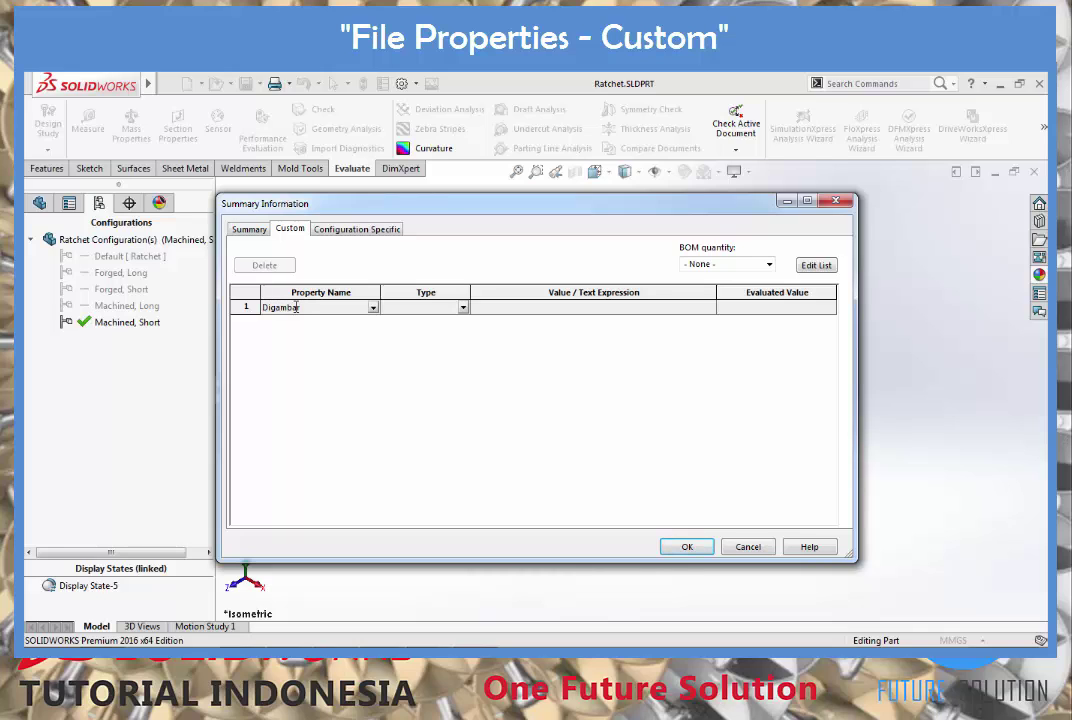
pyautogui.click(428, 309)
pyautogui.click(431, 314)
pyautogui.click(515, 308)
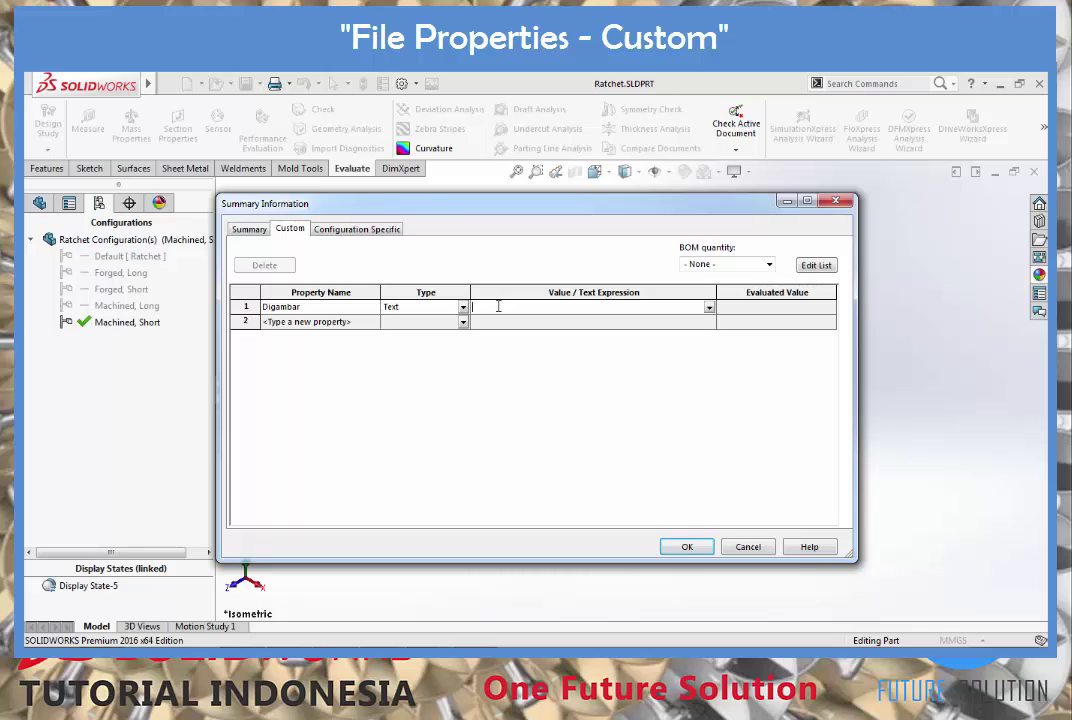
pyautogui.click(767, 309)
# Add a Text custom property Diperiksa, again with the author's name as value.
pyautogui.click(334, 322)
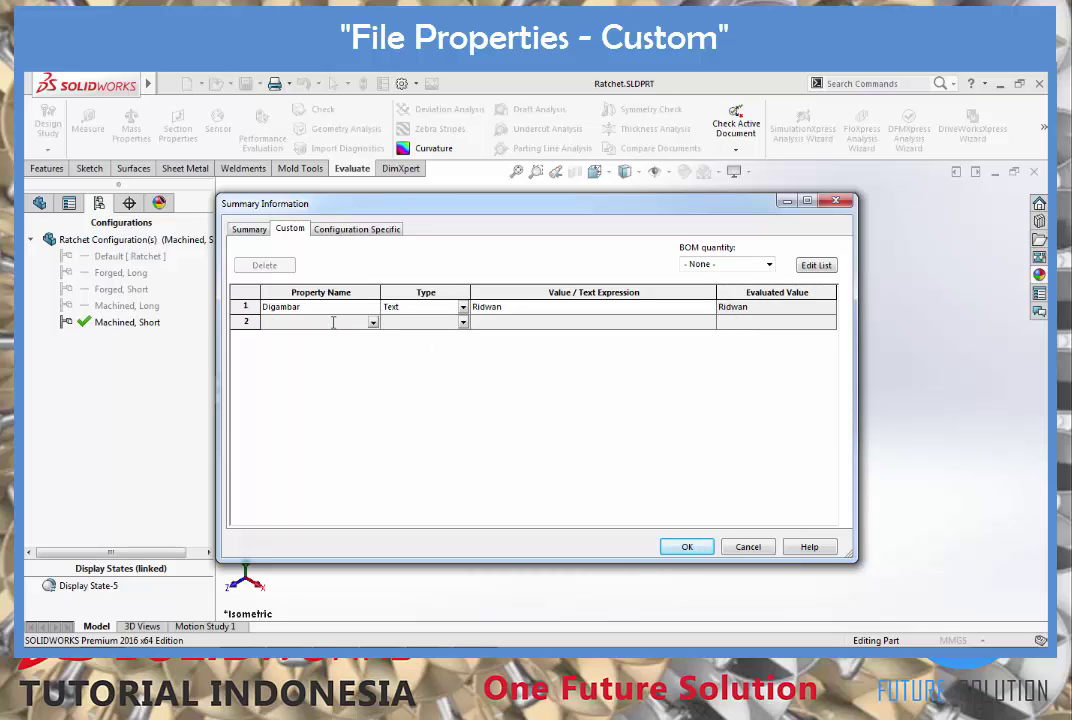
pyautogui.write('periksa')
pyautogui.click(412, 326)
pyautogui.click(447, 326)
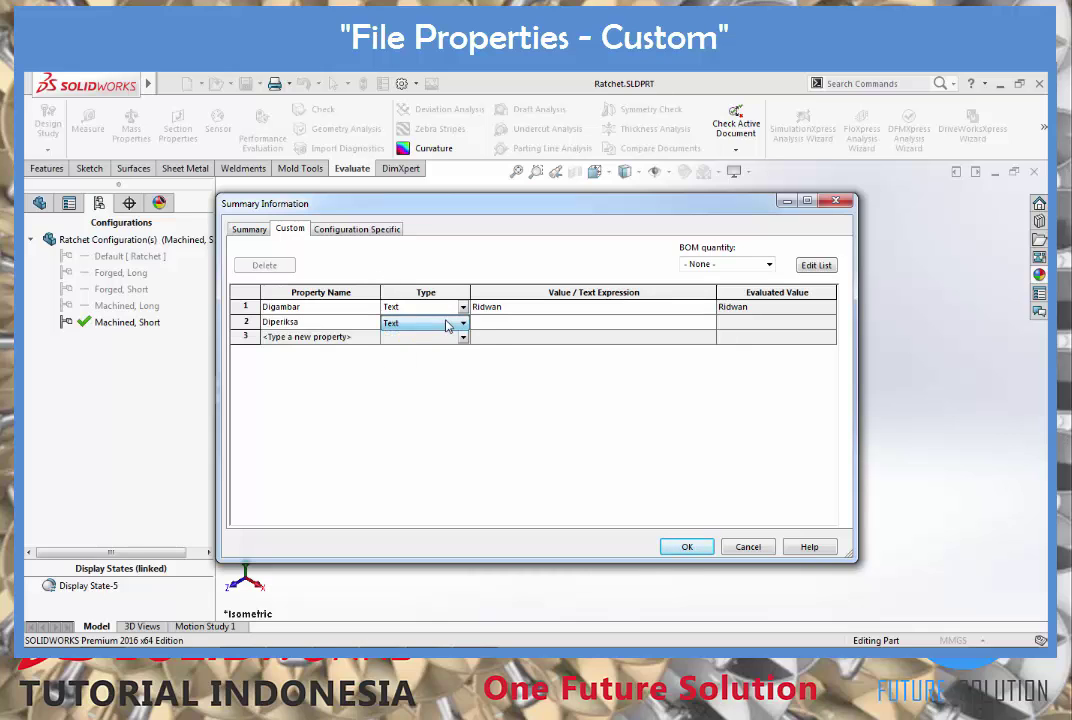
pyautogui.click(495, 325)
pyautogui.write('dwan')
pyautogui.press('Return')
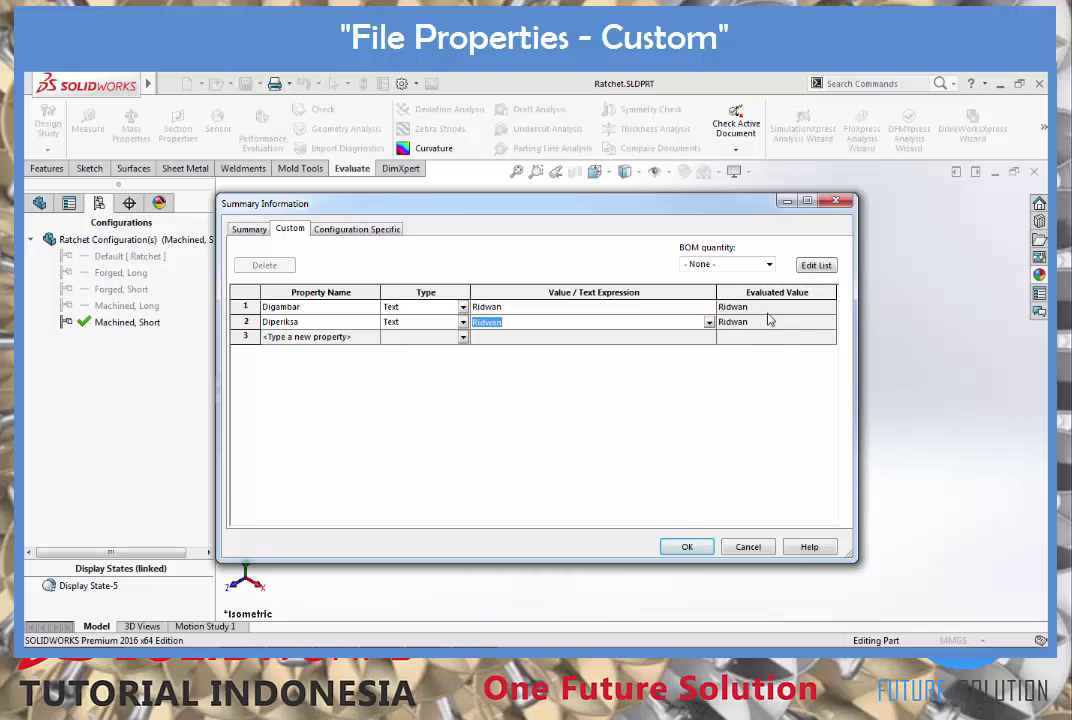
# Add Disetujui as Text with the author's name, and begin naming a Material property.
pyautogui.click(347, 342)
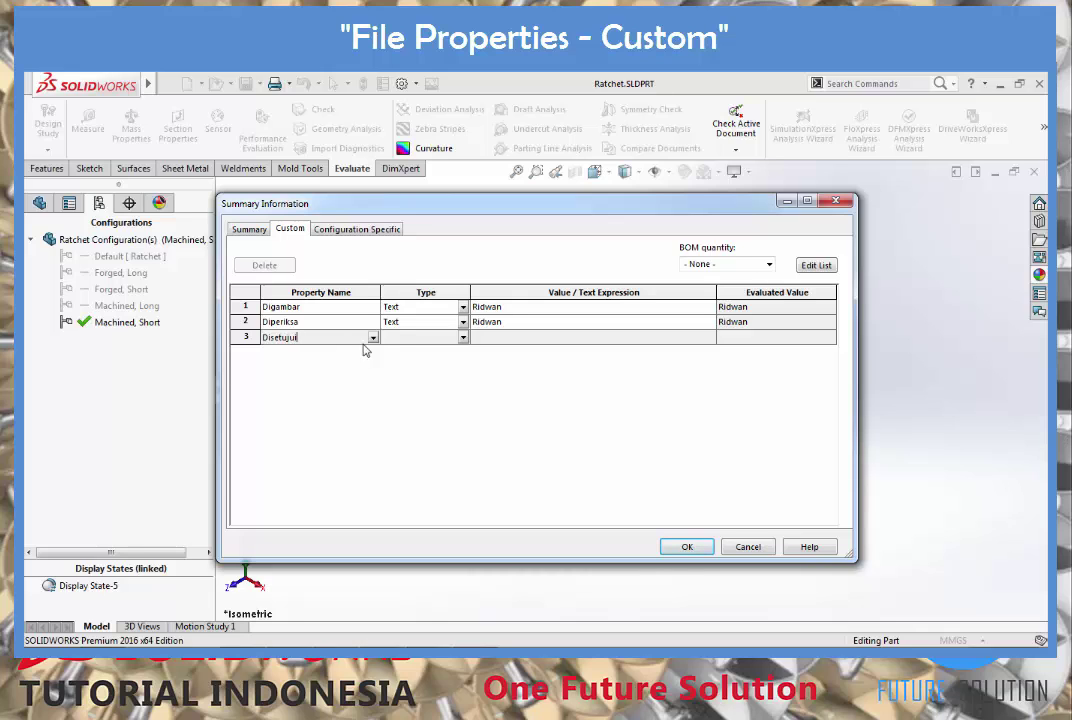
pyautogui.click(407, 340)
pyautogui.click(407, 340)
pyautogui.click(495, 341)
pyautogui.write('n')
pyautogui.press('Return')
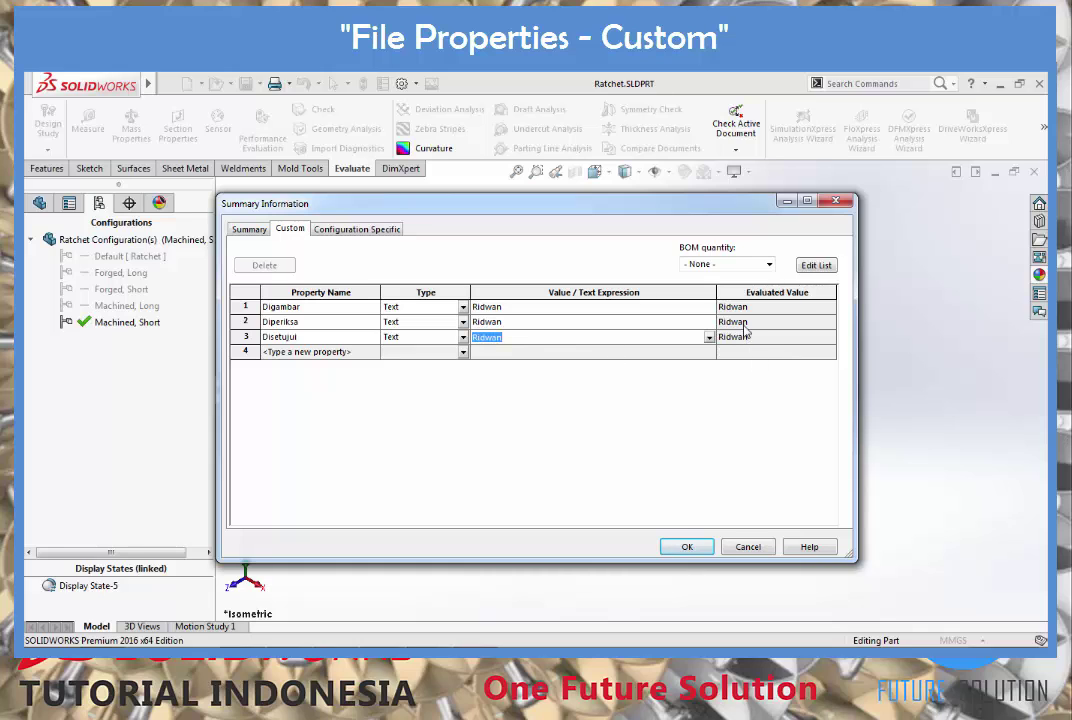
pyautogui.click(339, 356)
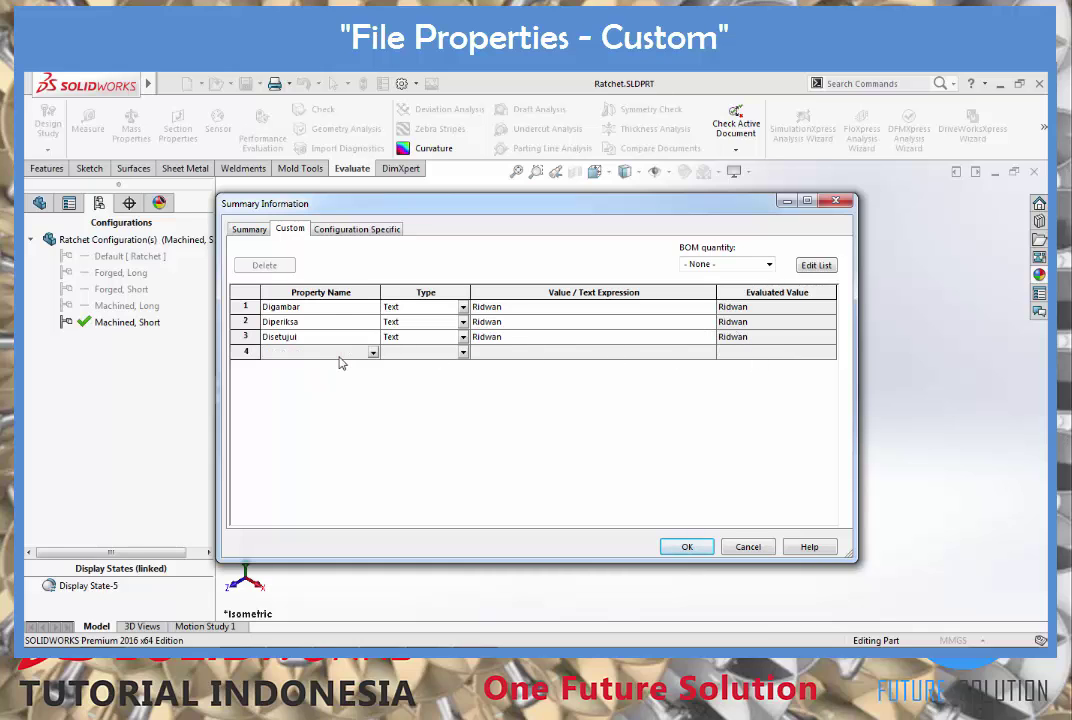
pyautogui.write('A')
# Make Material a Text property linked to the part's material (SW-Material).
pyautogui.click(463, 356)
pyautogui.click(463, 352)
pyautogui.click(466, 362)
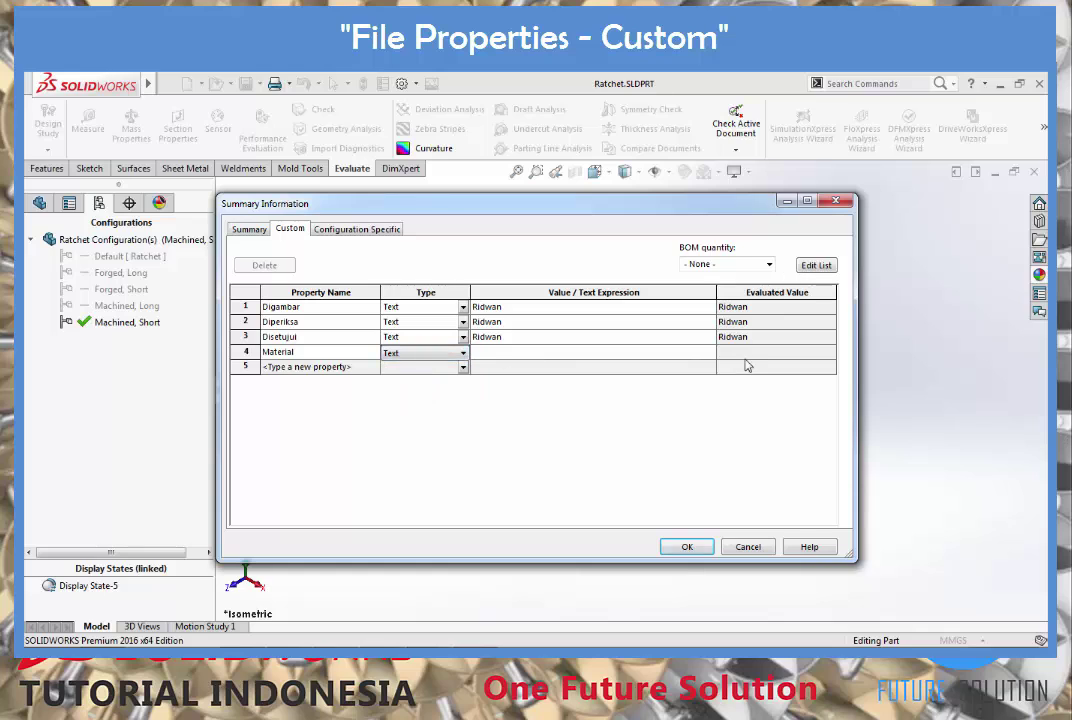
pyautogui.click(709, 354)
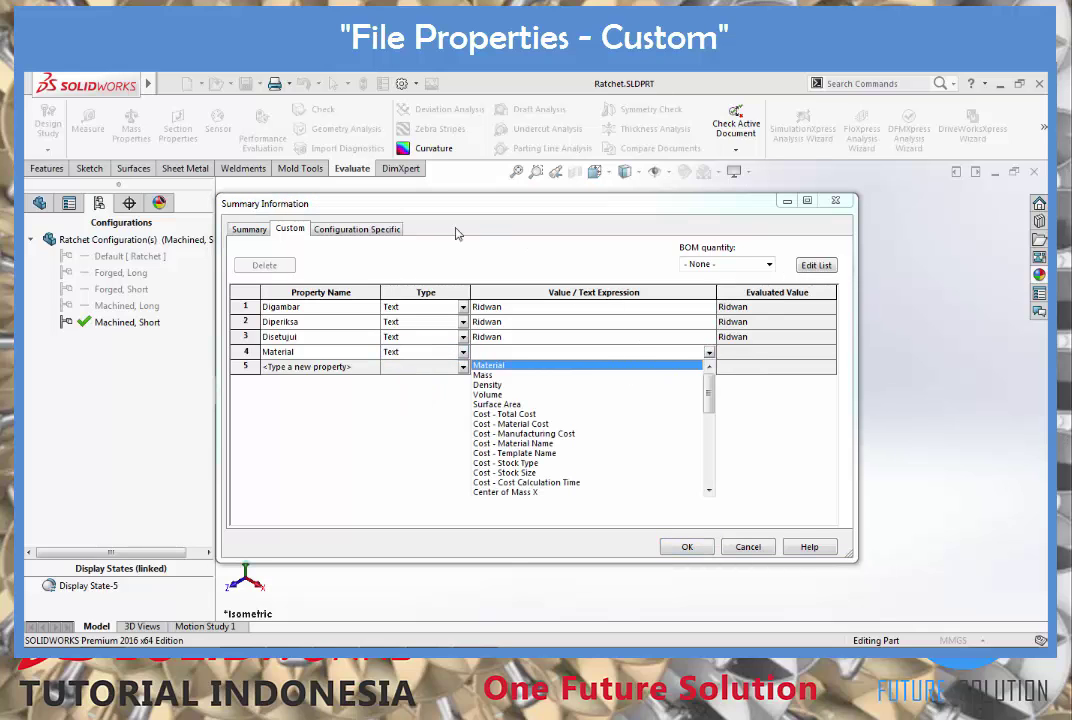
pyautogui.click(41, 205)
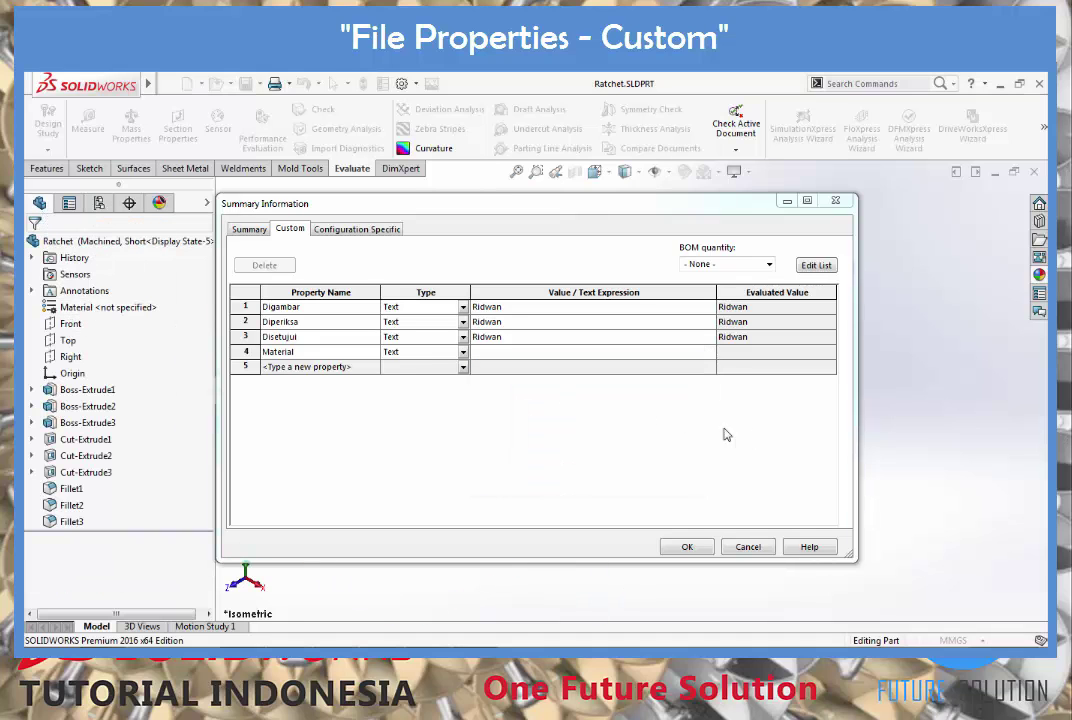
pyautogui.click(709, 353)
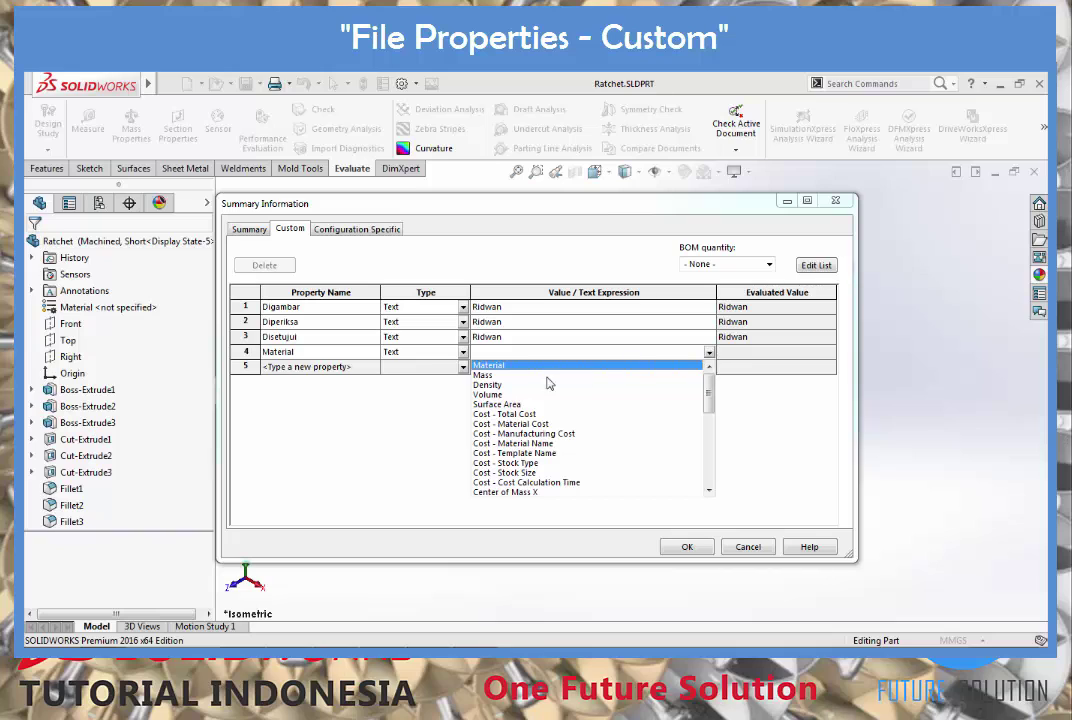
pyautogui.click(497, 367)
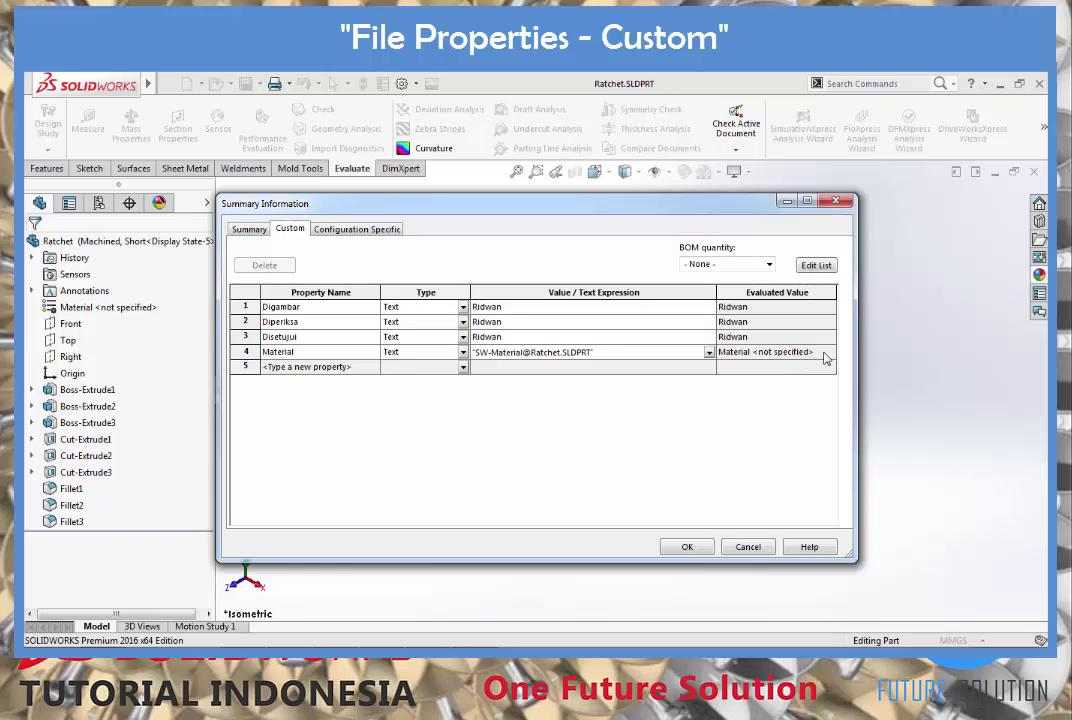
# Add a Text property Berat in row 5 linked to SW-Mass, evaluating to 52.58.
pyautogui.click(350, 370)
pyautogui.write('Berat')
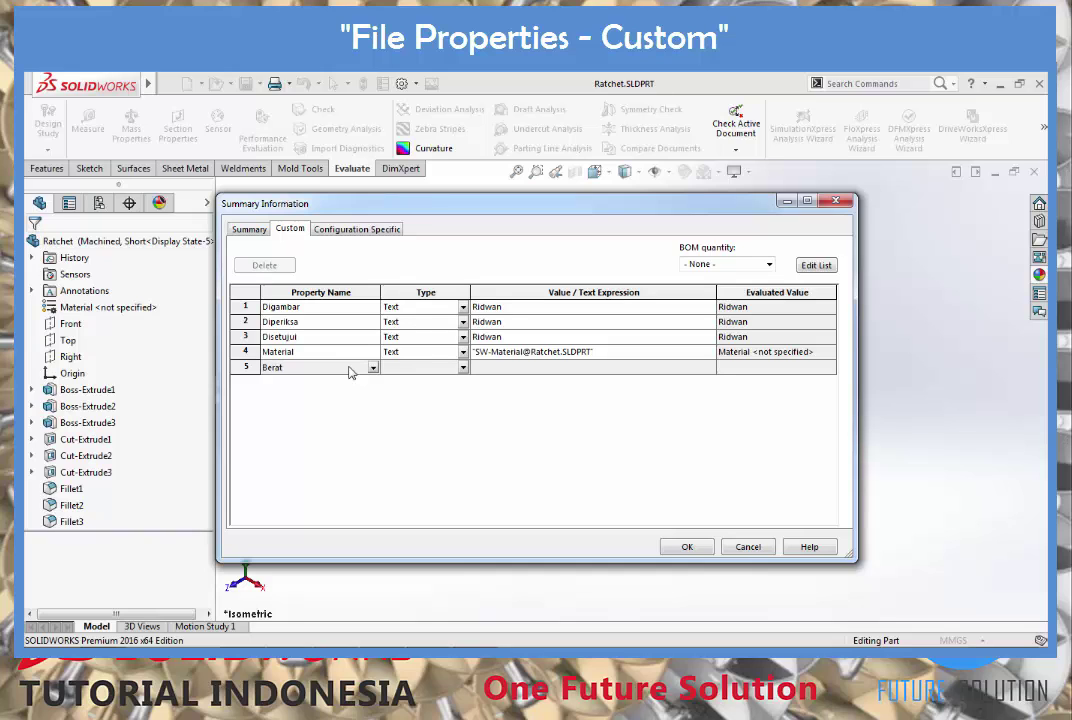
pyautogui.click(421, 368)
pyautogui.click(392, 377)
pyautogui.click(558, 367)
pyautogui.click(709, 367)
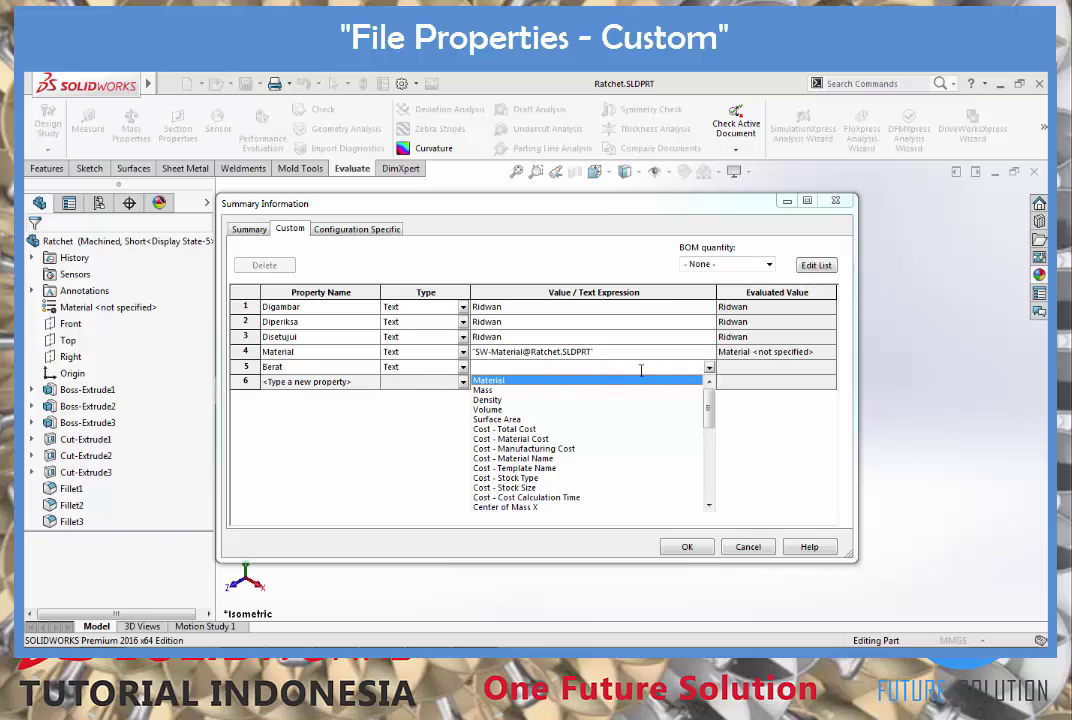
pyautogui.click(481, 390)
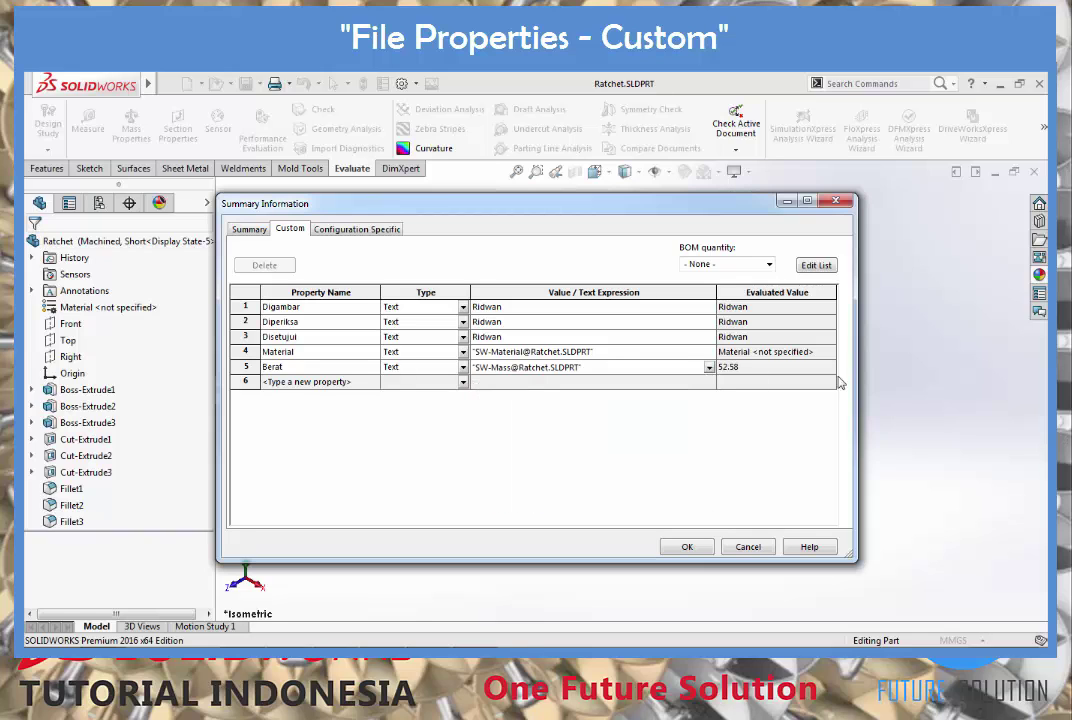
pyautogui.click(708, 382)
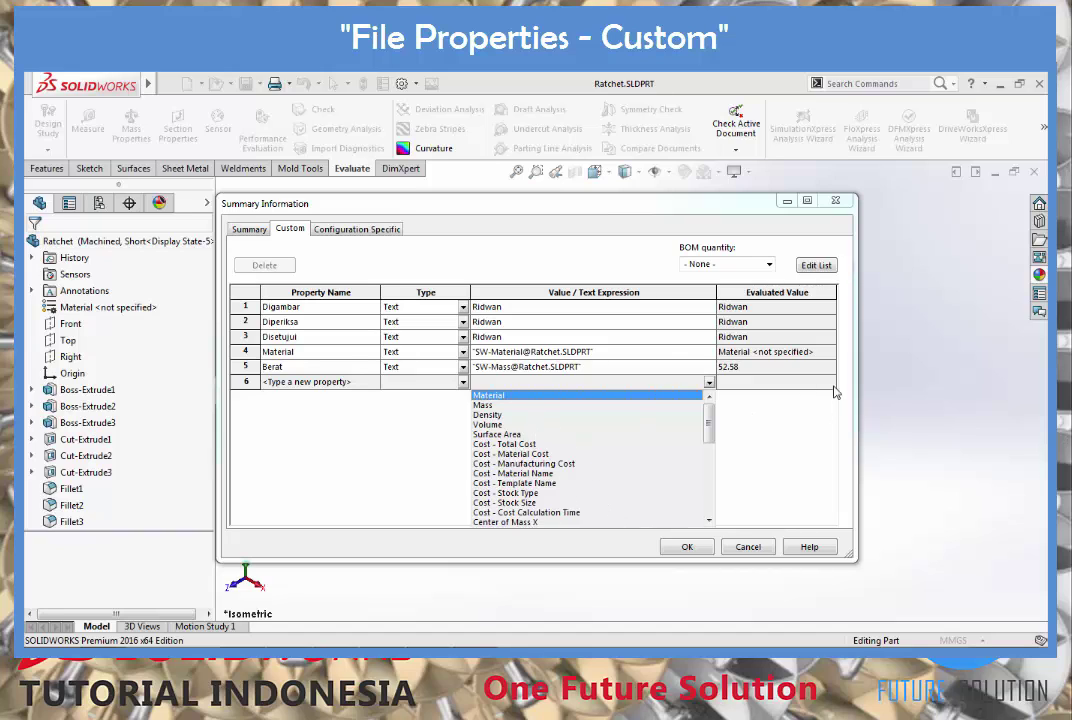
pyautogui.click(790, 375)
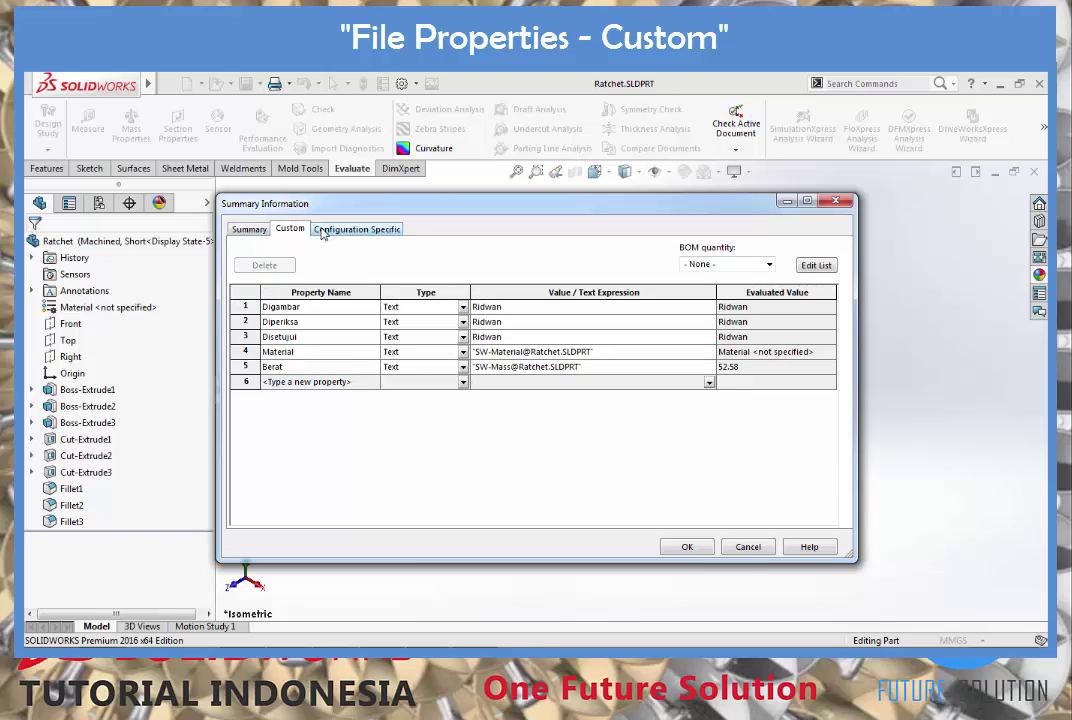
# Switch back and forth between the Custom and Configuration Specific property tabs to compare them.
pyautogui.click(323, 232)
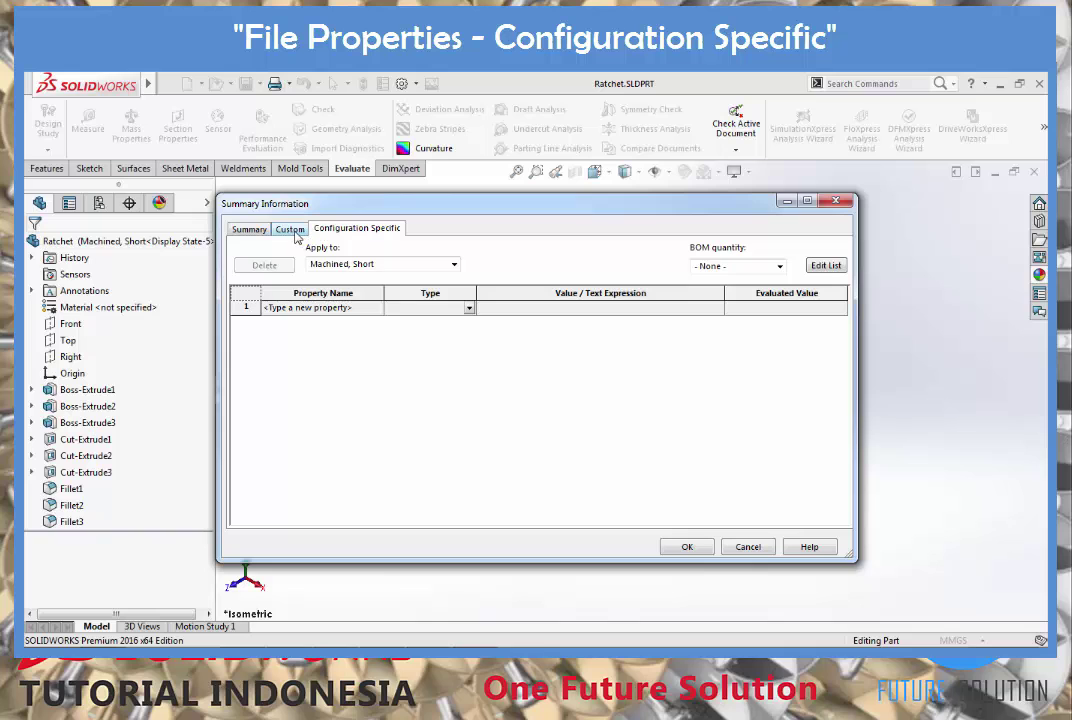
pyautogui.click(293, 230)
pyautogui.click(331, 232)
pyautogui.click(295, 232)
pyautogui.click(325, 232)
pyautogui.click(291, 230)
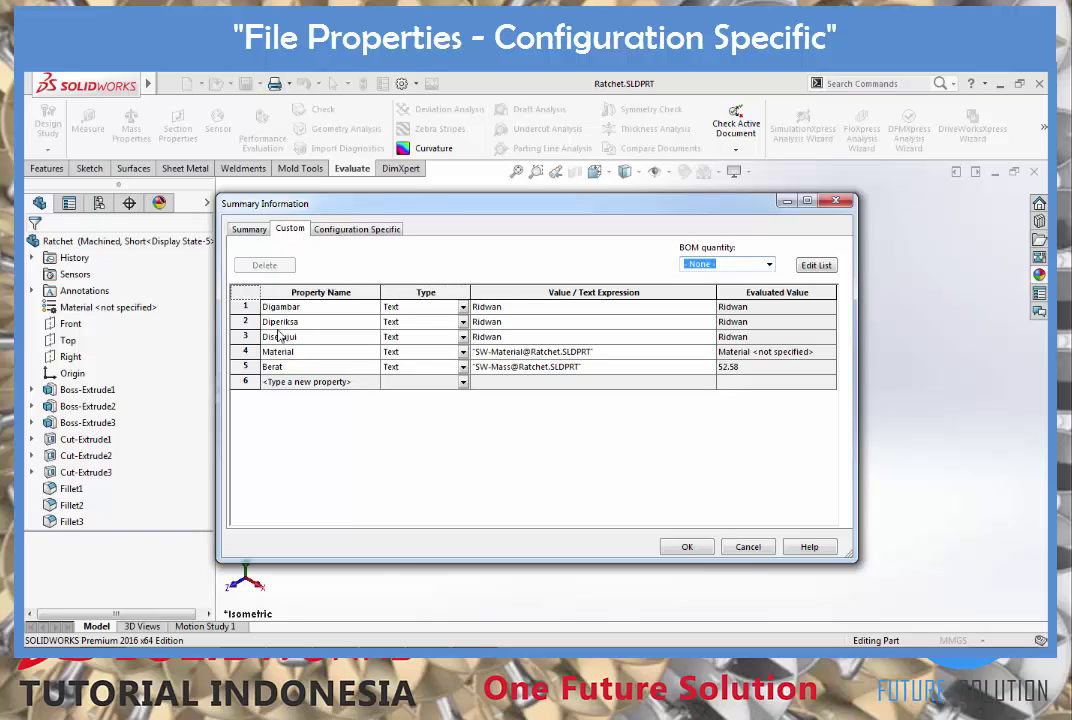
pyautogui.click(321, 233)
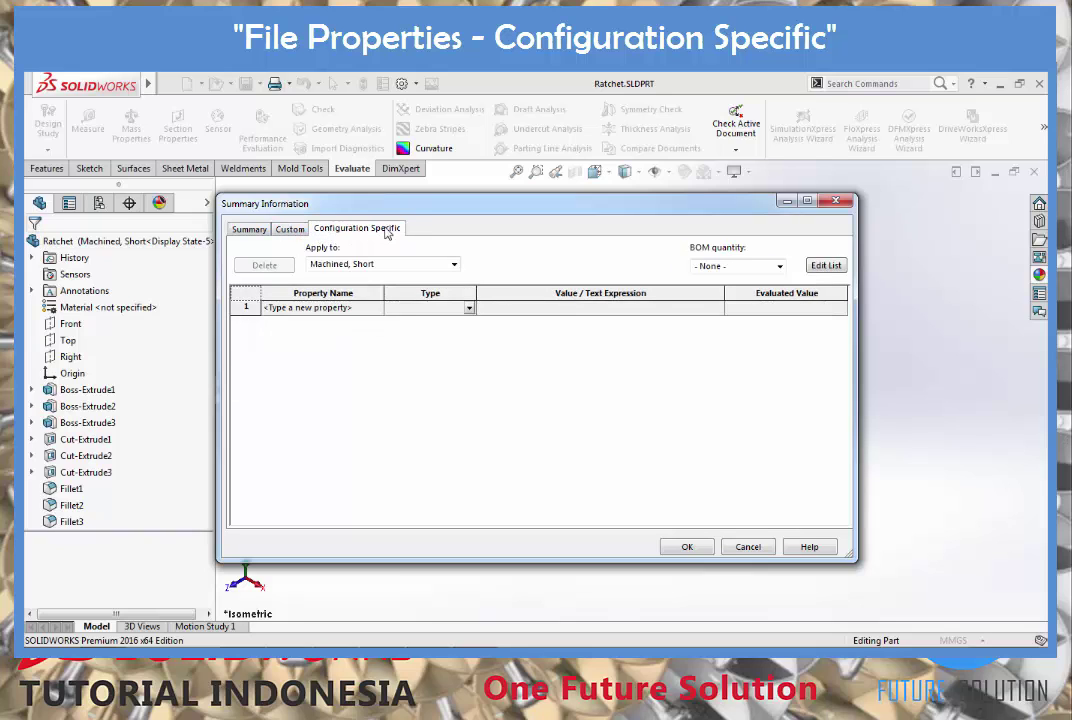
pyautogui.click(302, 231)
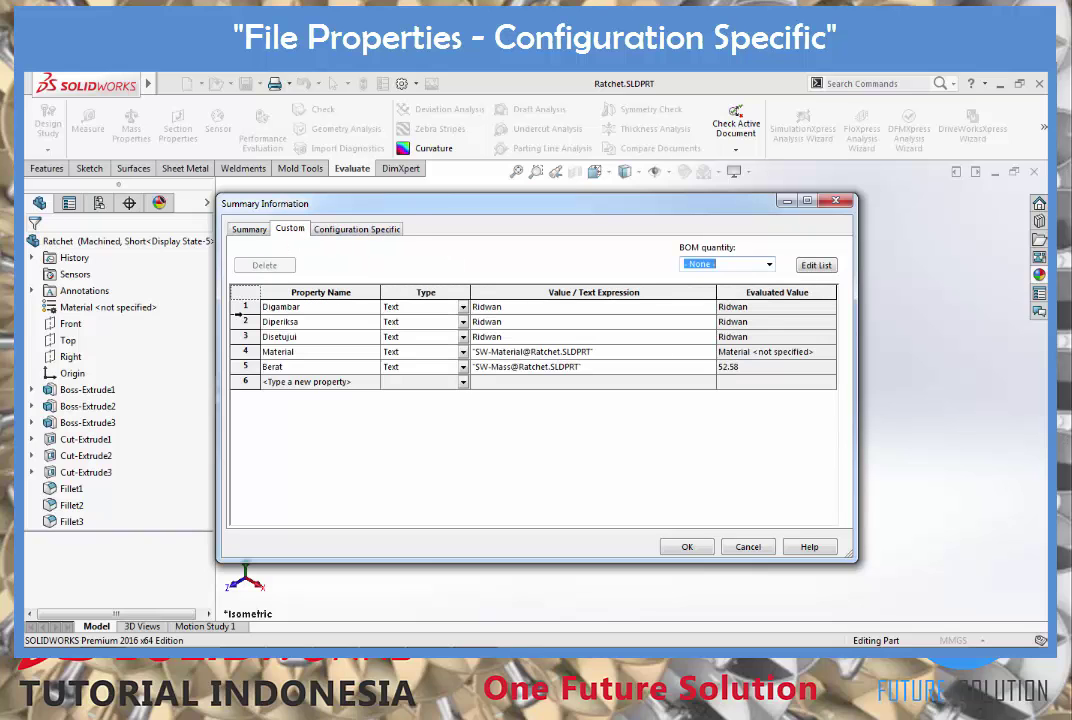
pyautogui.click(360, 231)
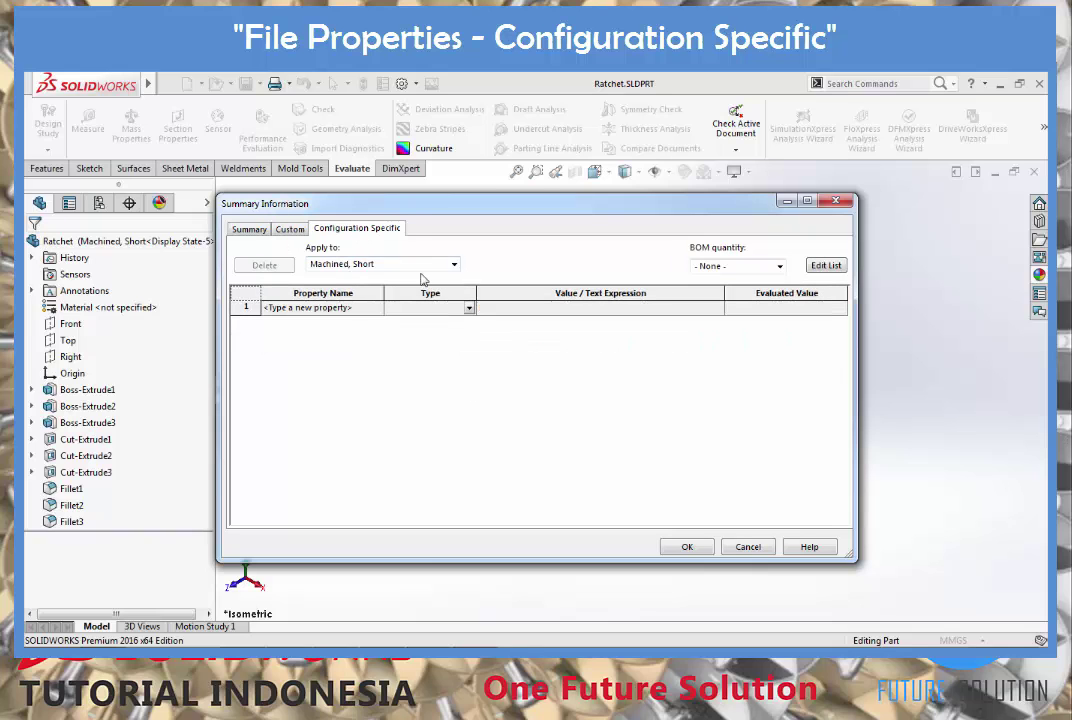
# Keep Machined, Short as the Apply to configuration and show the ConfigurationManager list.
pyautogui.click(455, 265)
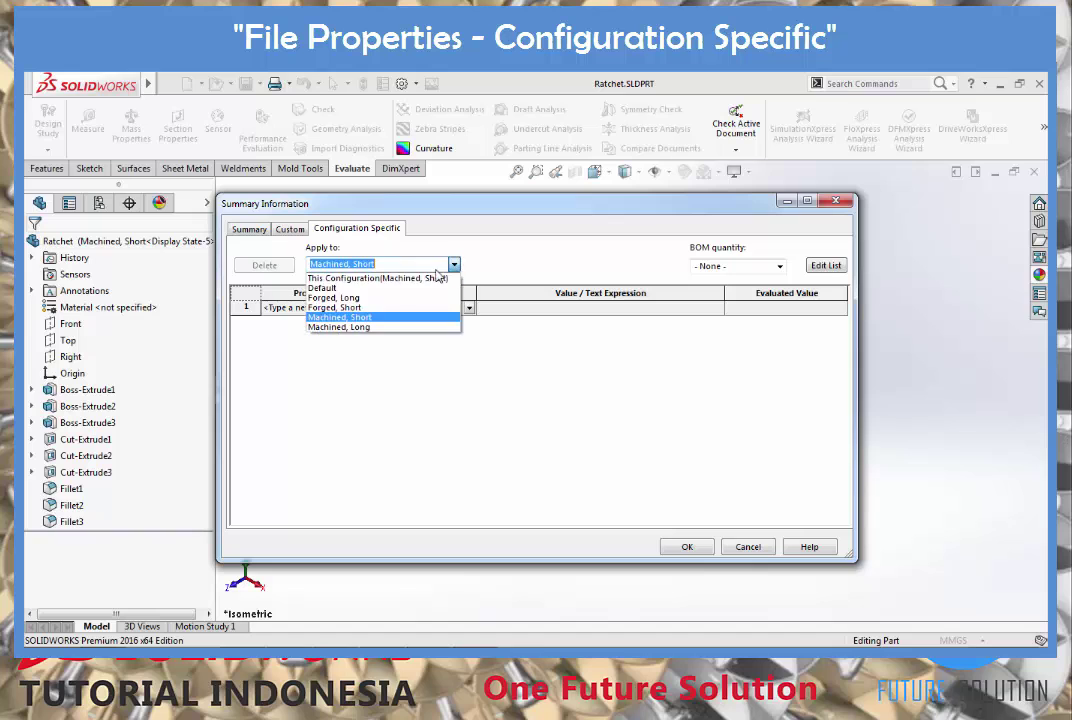
pyautogui.click(176, 272)
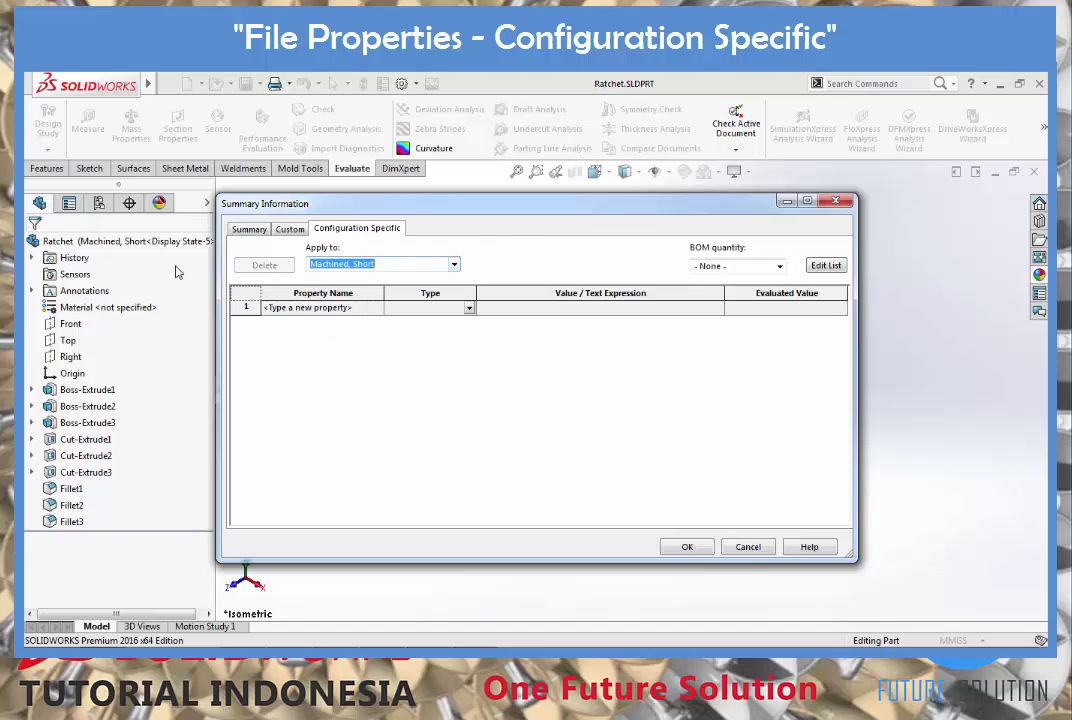
pyautogui.click(99, 202)
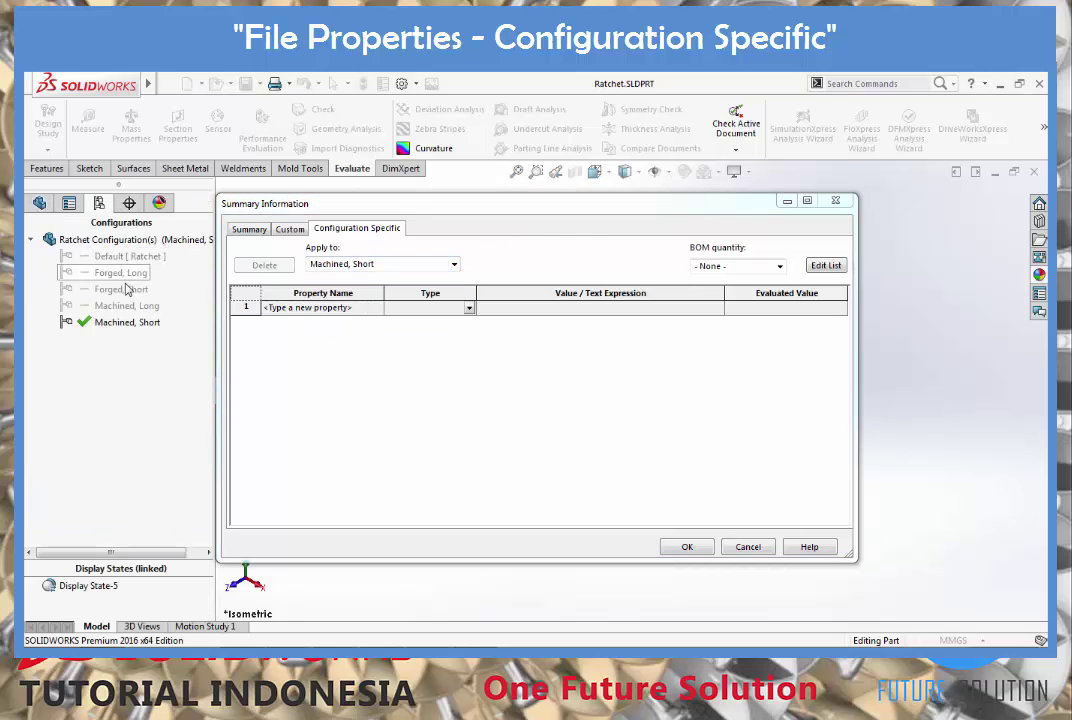
pyautogui.click(288, 230)
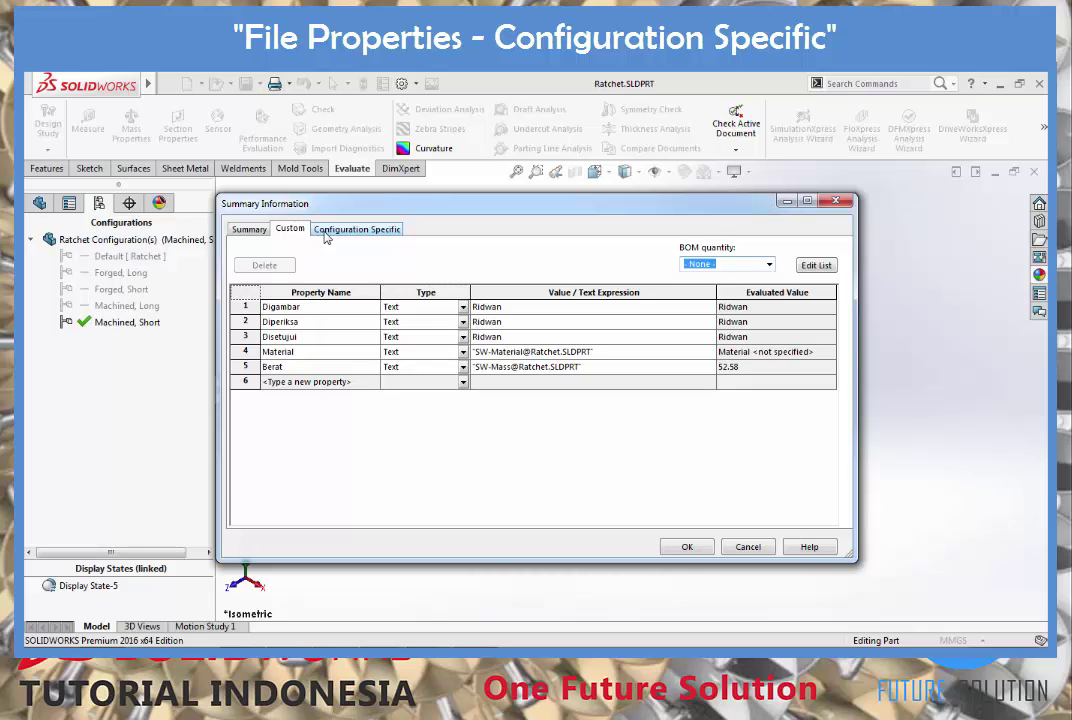
pyautogui.click(325, 233)
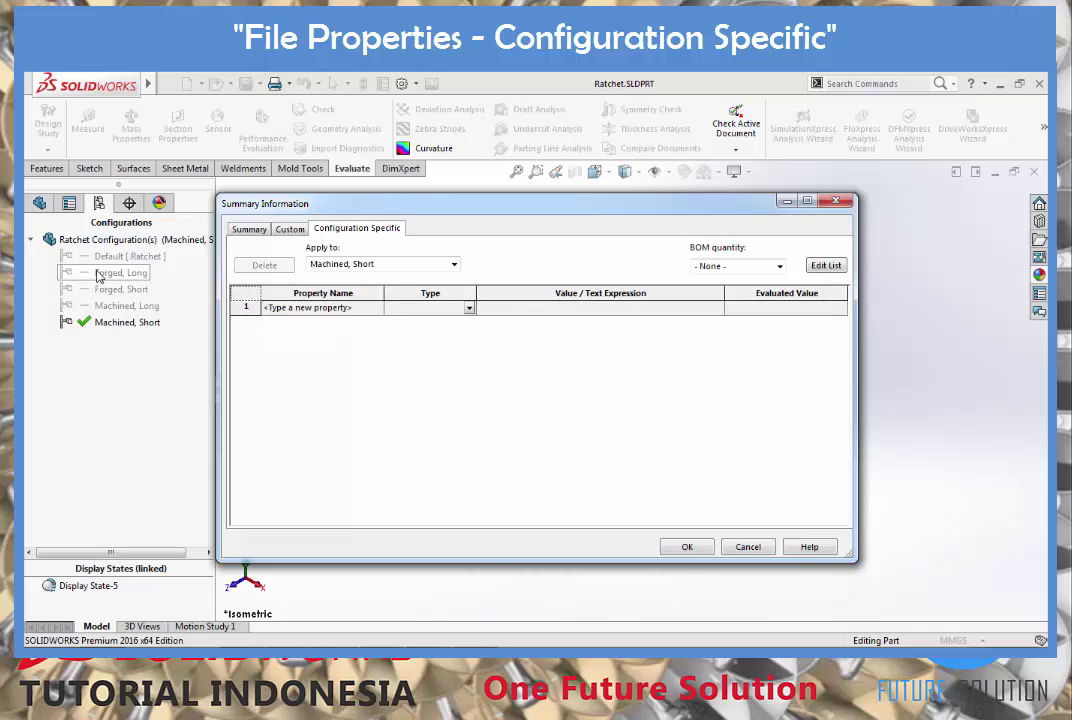
# Target Forged, Short and paste the five custom properties, Digambar through Berat, into it.
pyautogui.click(453, 266)
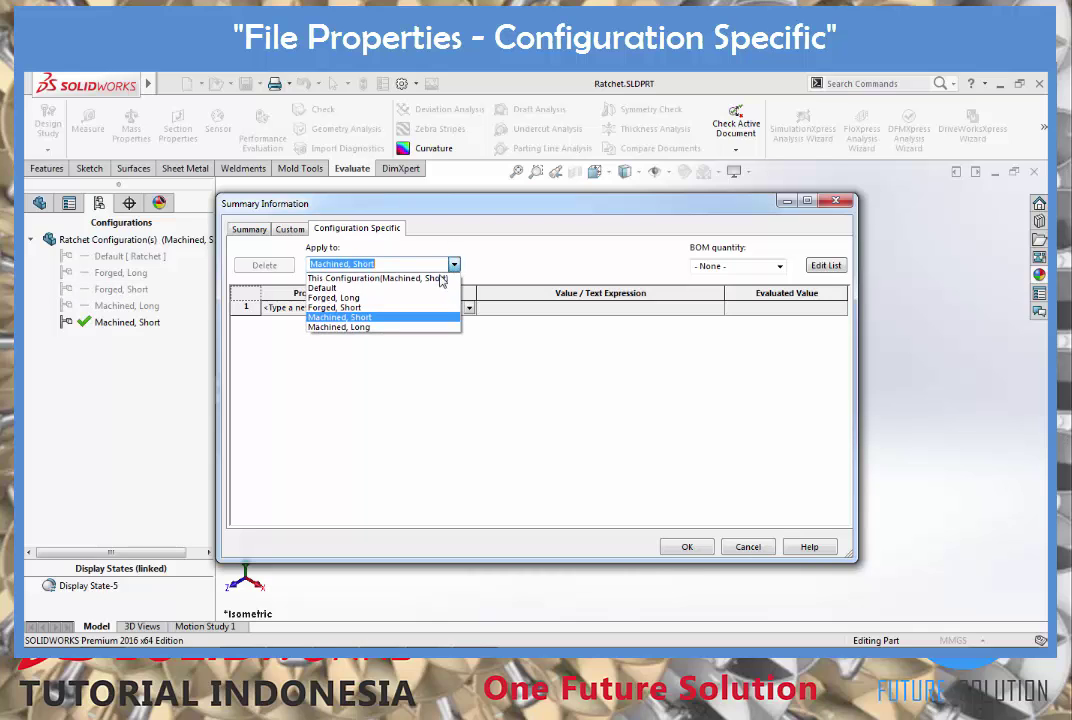
pyautogui.click(344, 308)
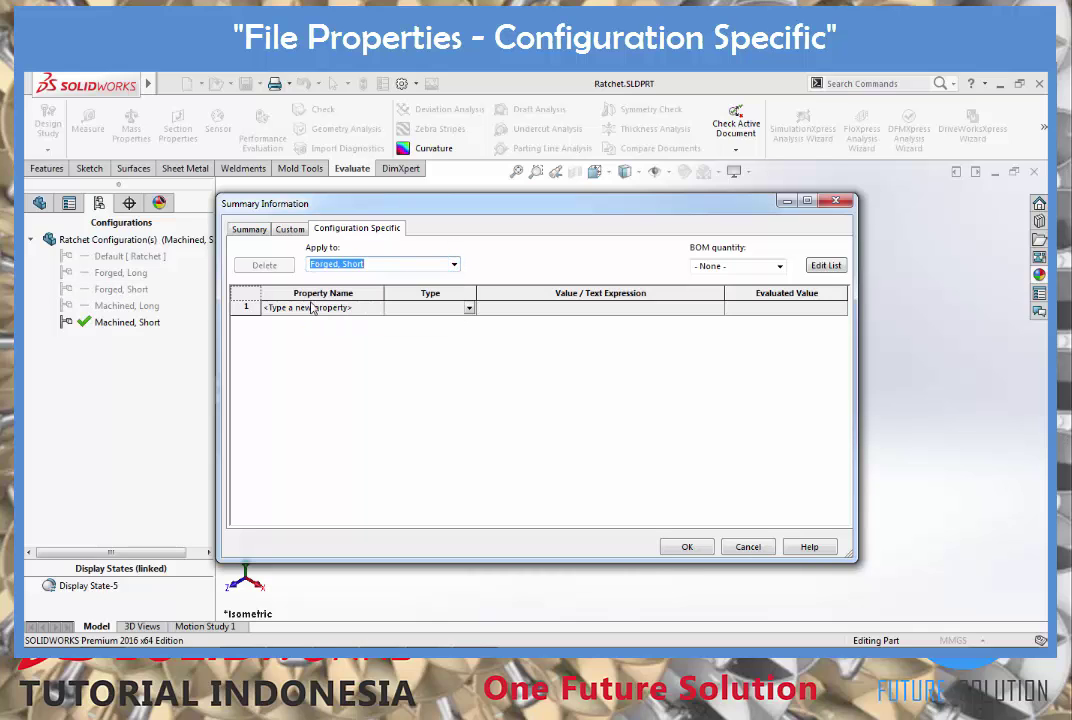
pyautogui.click(291, 232)
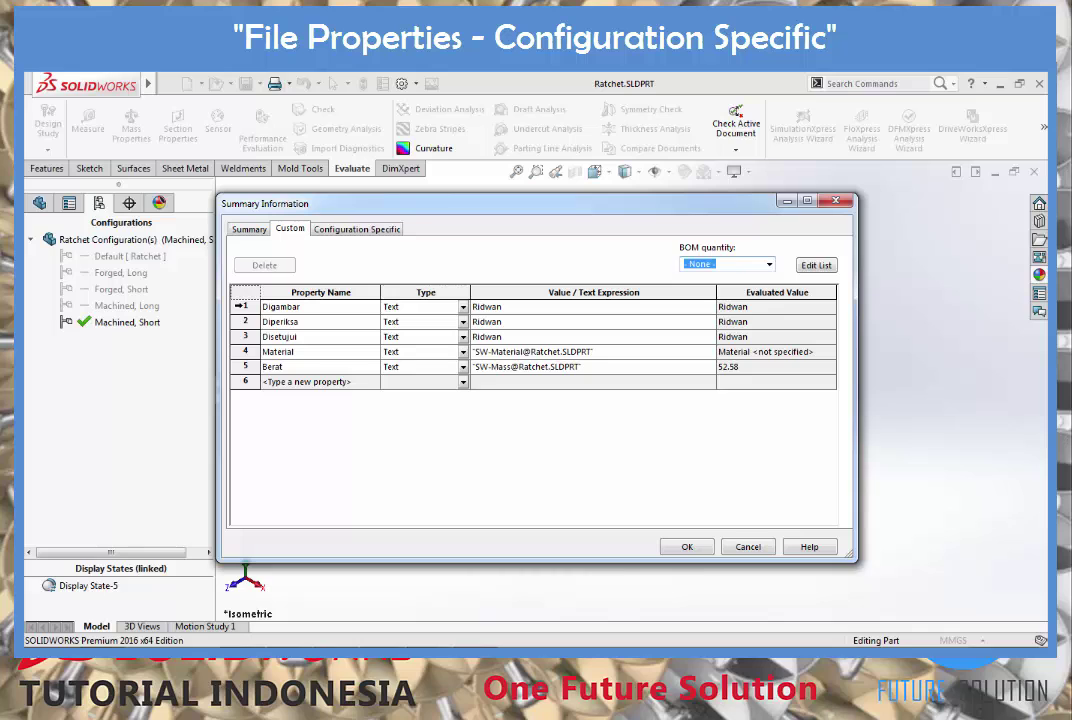
pyautogui.click(245, 306)
pyautogui.moveTo(238, 308); pyautogui.dragTo(232, 369)
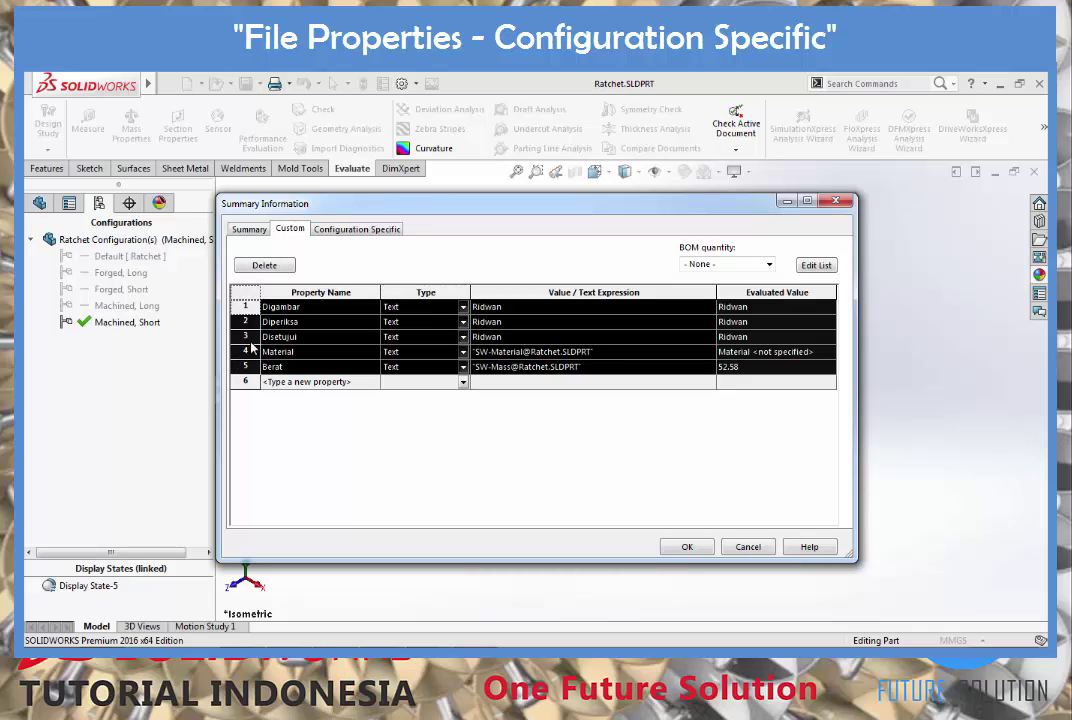
pyautogui.hotkey('ctrl', 'c')
pyautogui.click(333, 230)
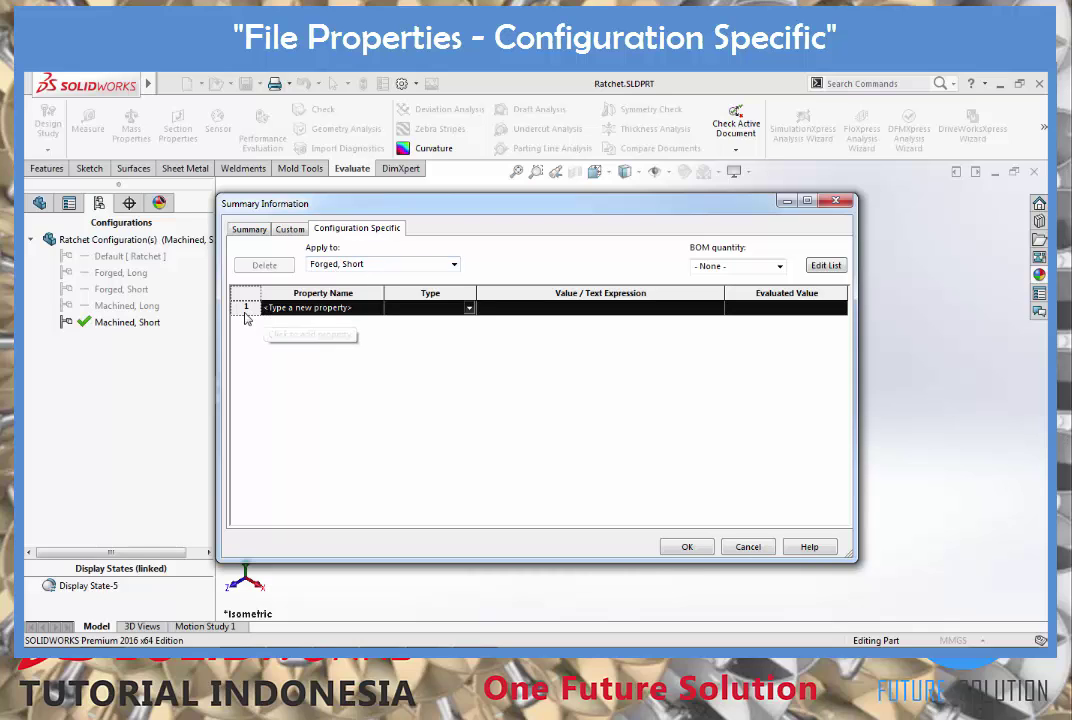
pyautogui.hotkey('ctrl', 'v')
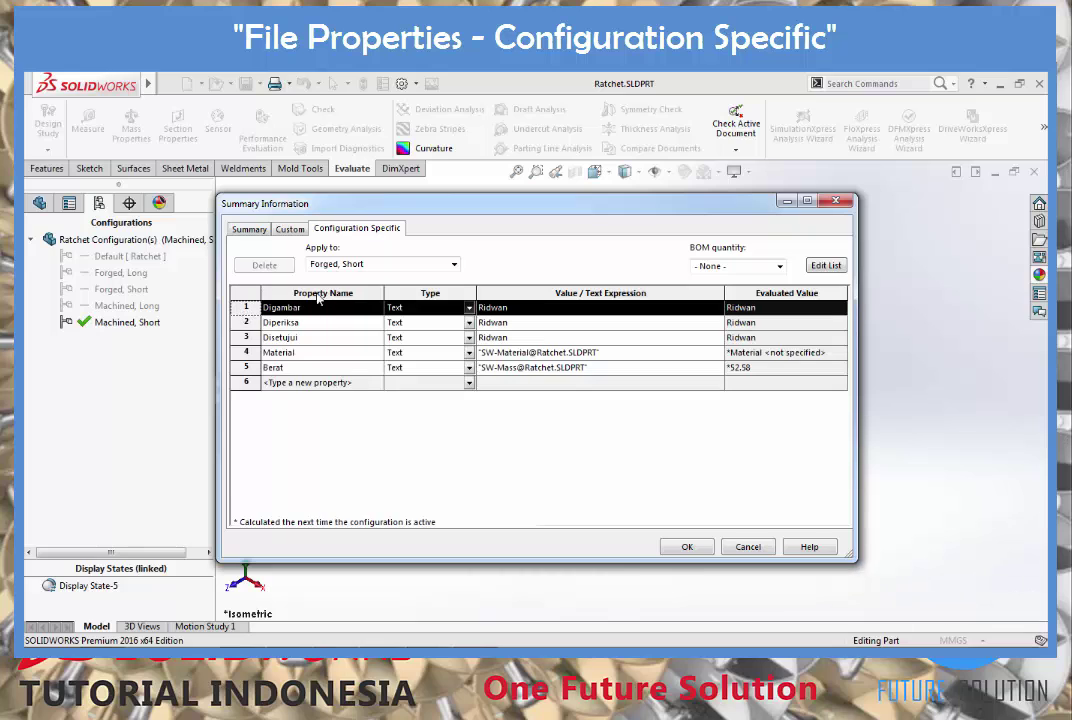
# Change Forged, Short's values: Digambar and Diperiksa to Solid, Disetujui to Work.
pyautogui.click(522, 310)
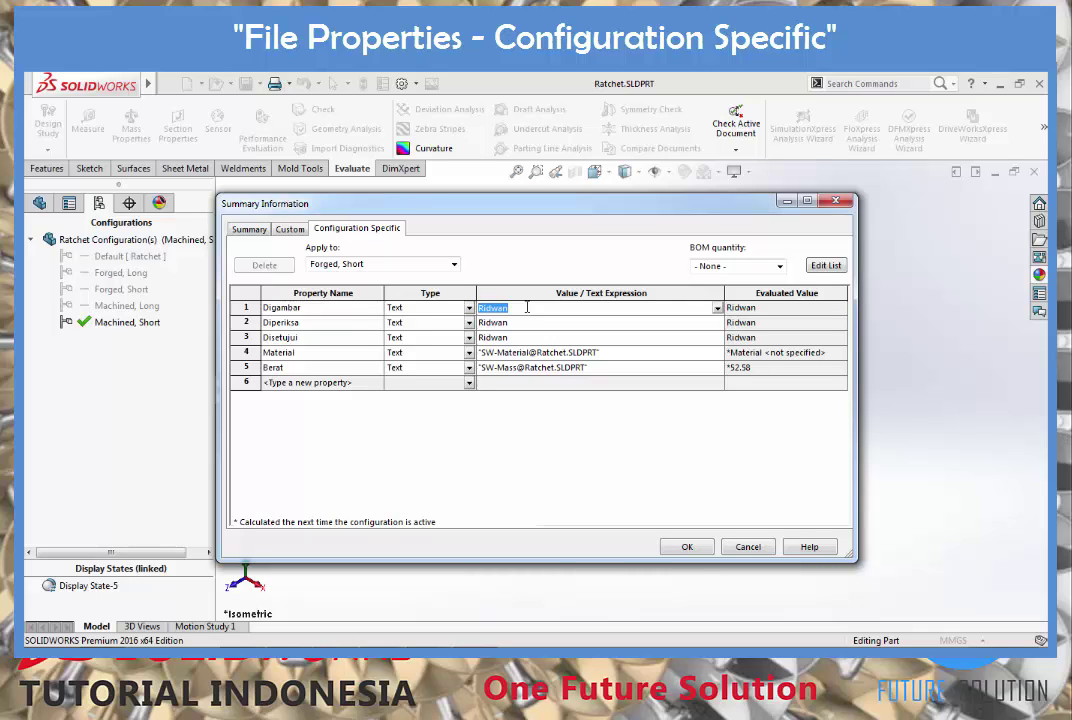
pyautogui.write('Solid')
pyautogui.click(516, 323)
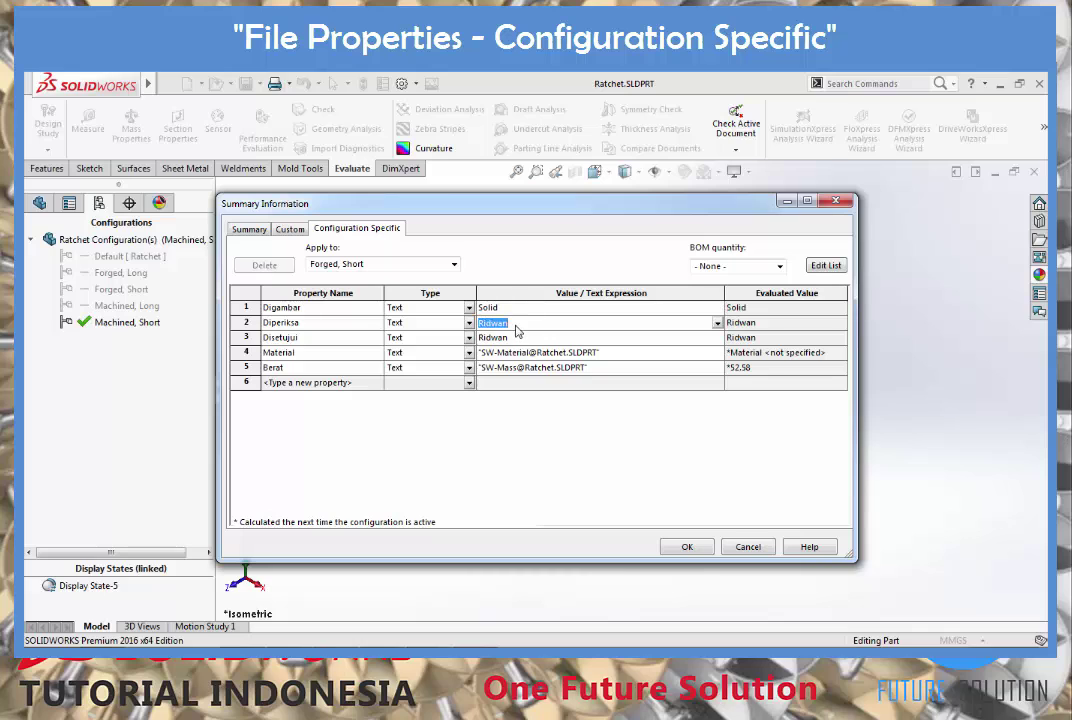
pyautogui.write('Solid')
pyautogui.click(519, 338)
pyautogui.write('Work')
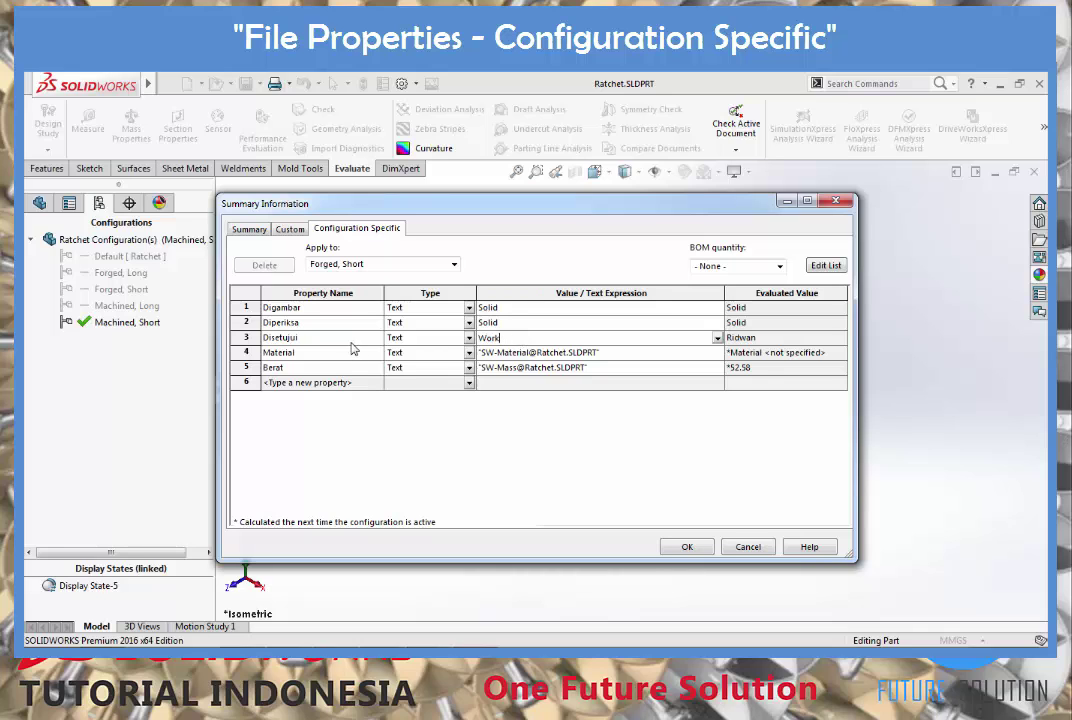
pyautogui.click(596, 322)
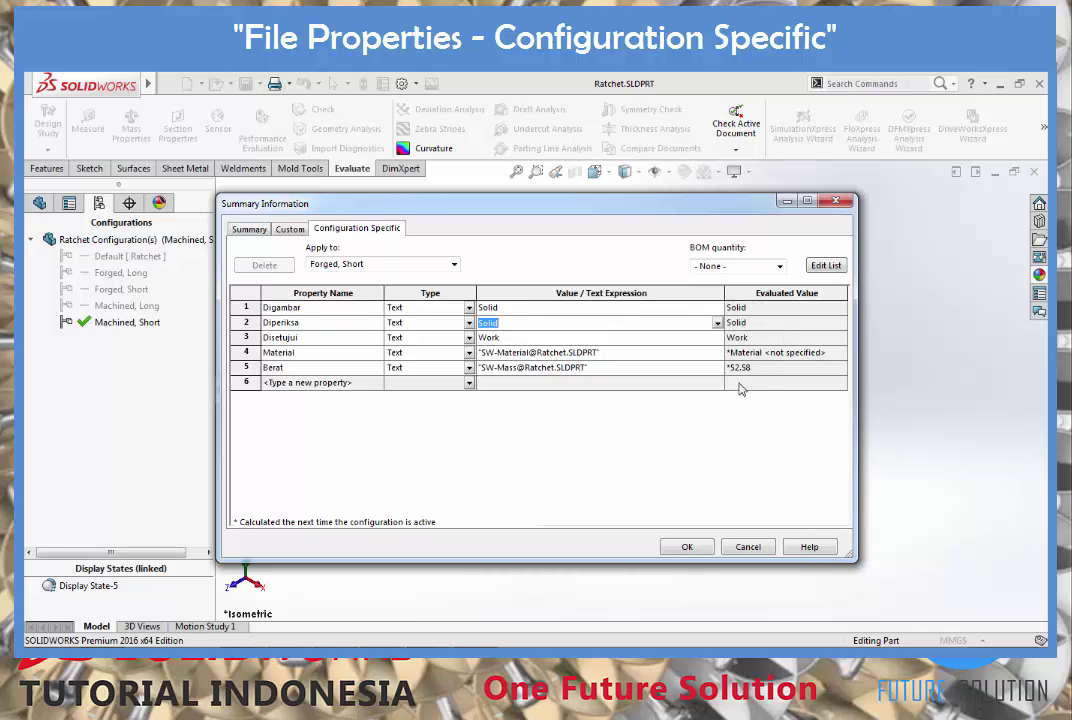
pyautogui.click(450, 263)
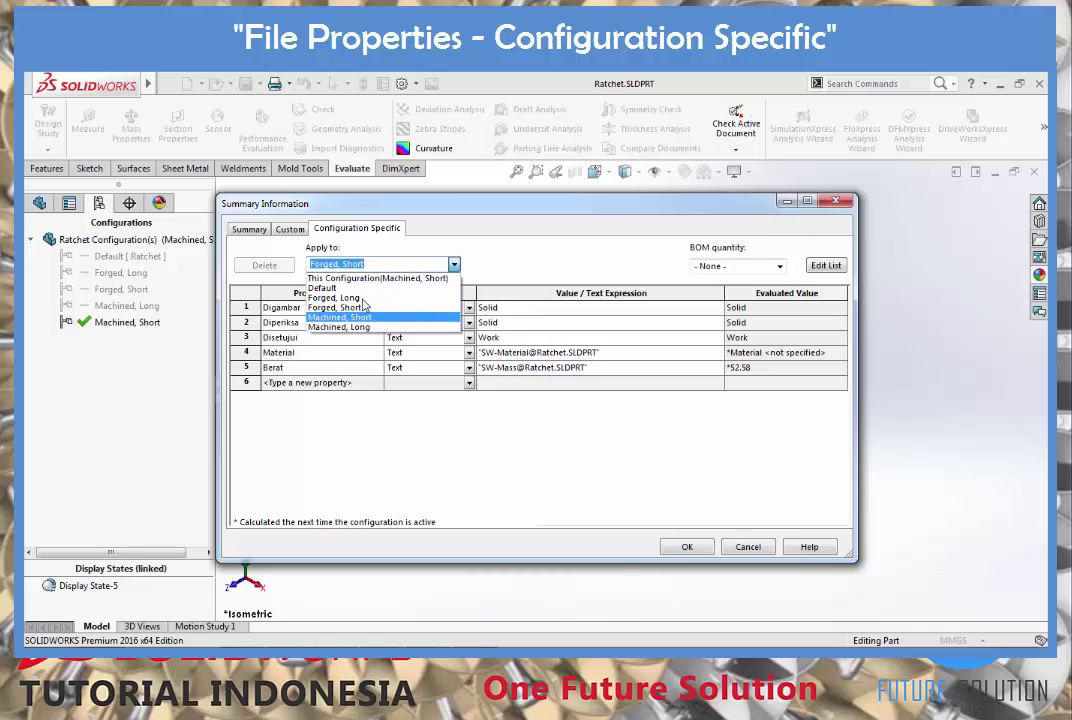
# Set Apply to to Machined, Long on the Configuration Specific tab and select its empty first row.
pyautogui.click(370, 327)
pyautogui.click(290, 229)
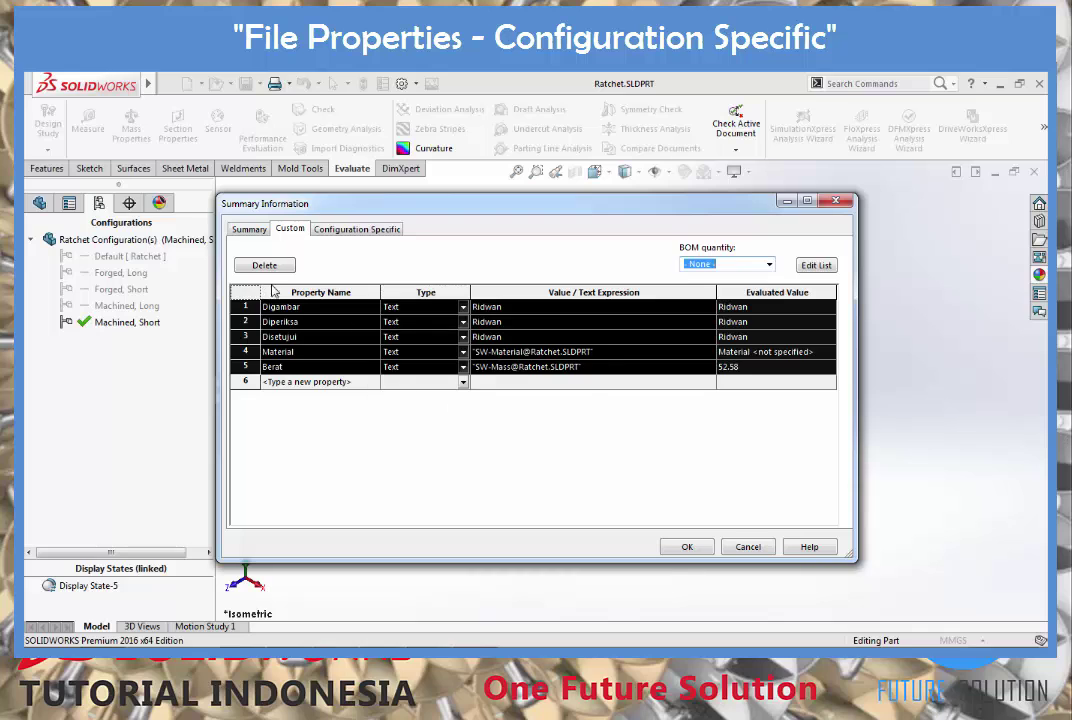
pyautogui.click(341, 231)
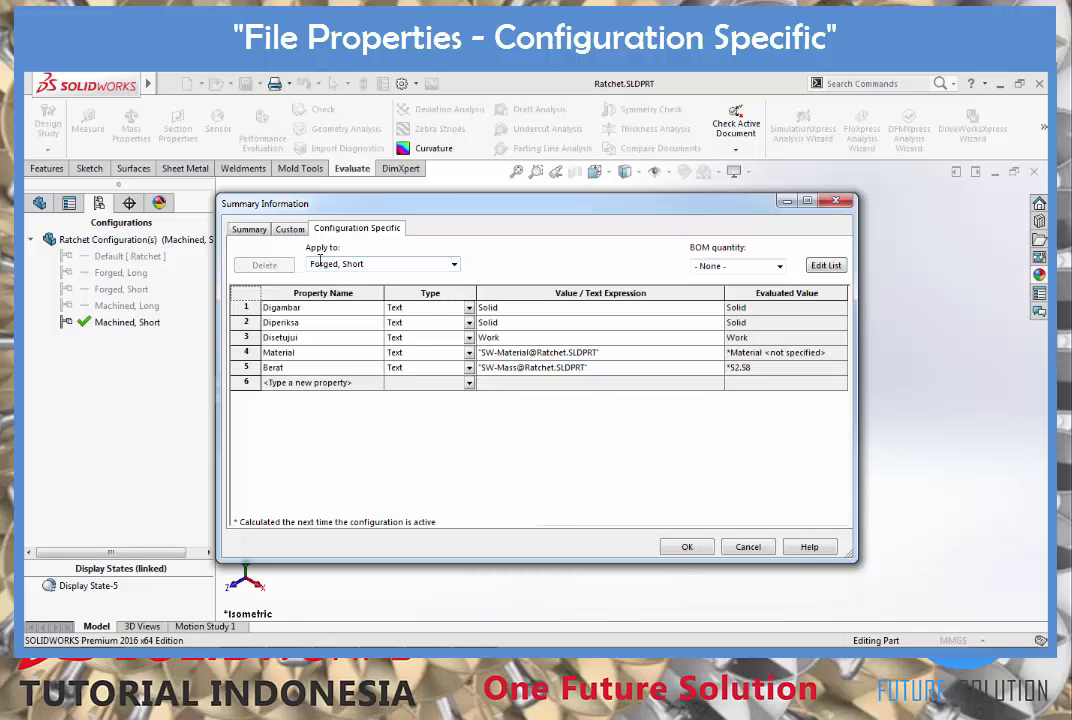
pyautogui.click(452, 265)
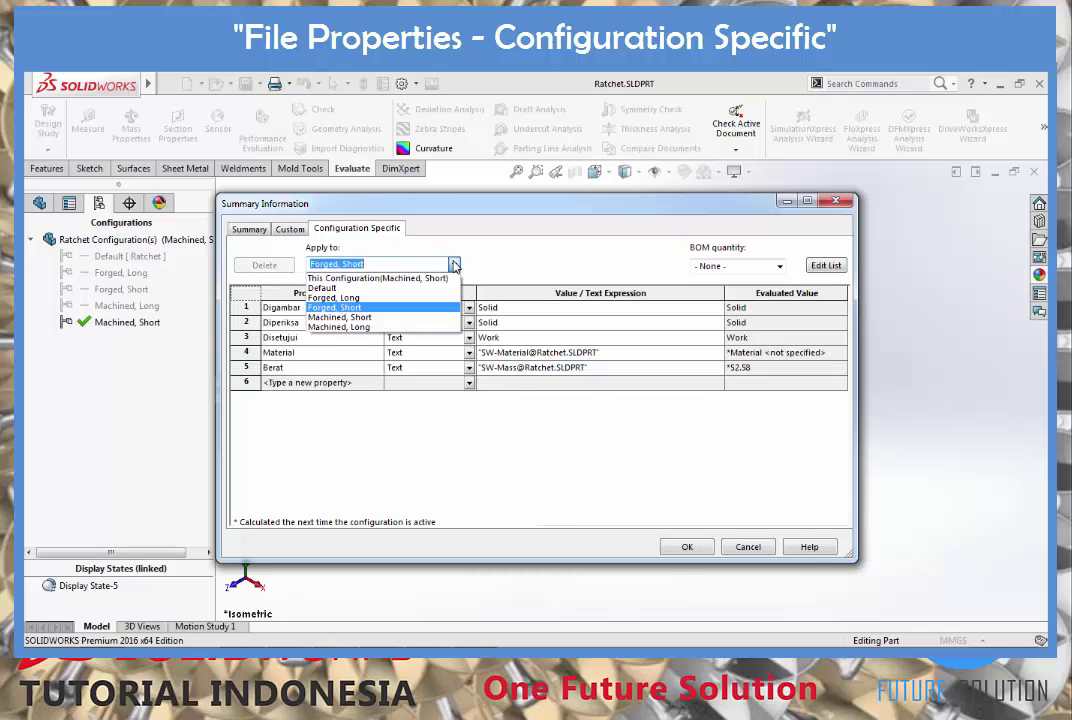
pyautogui.click(350, 308)
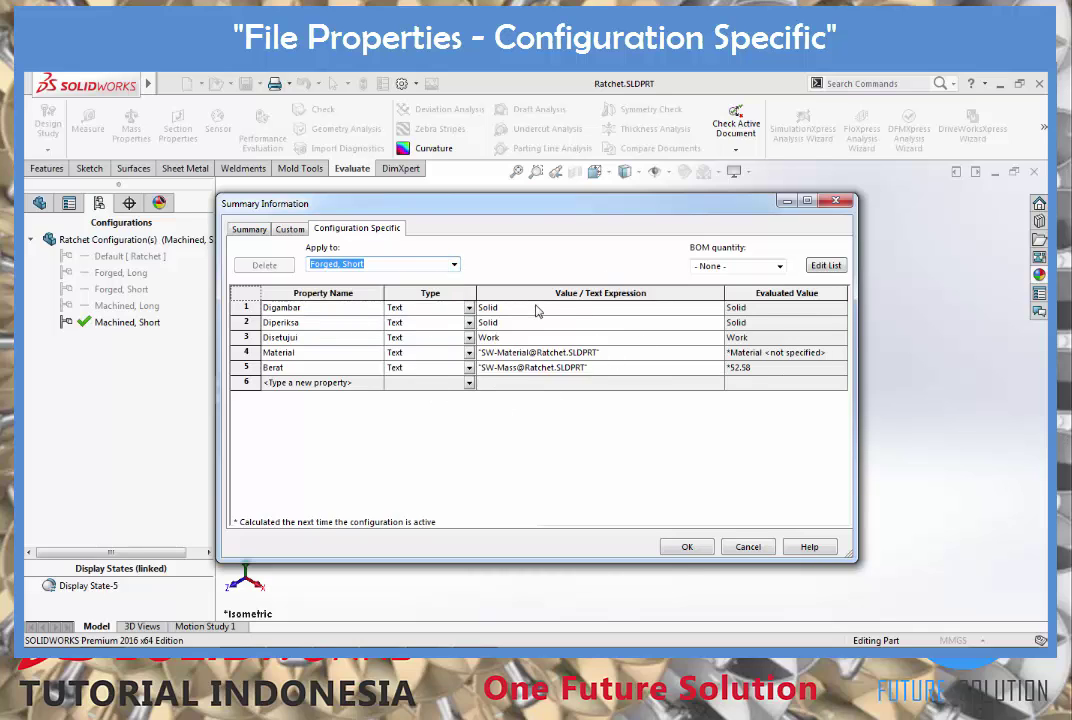
pyautogui.click(453, 265)
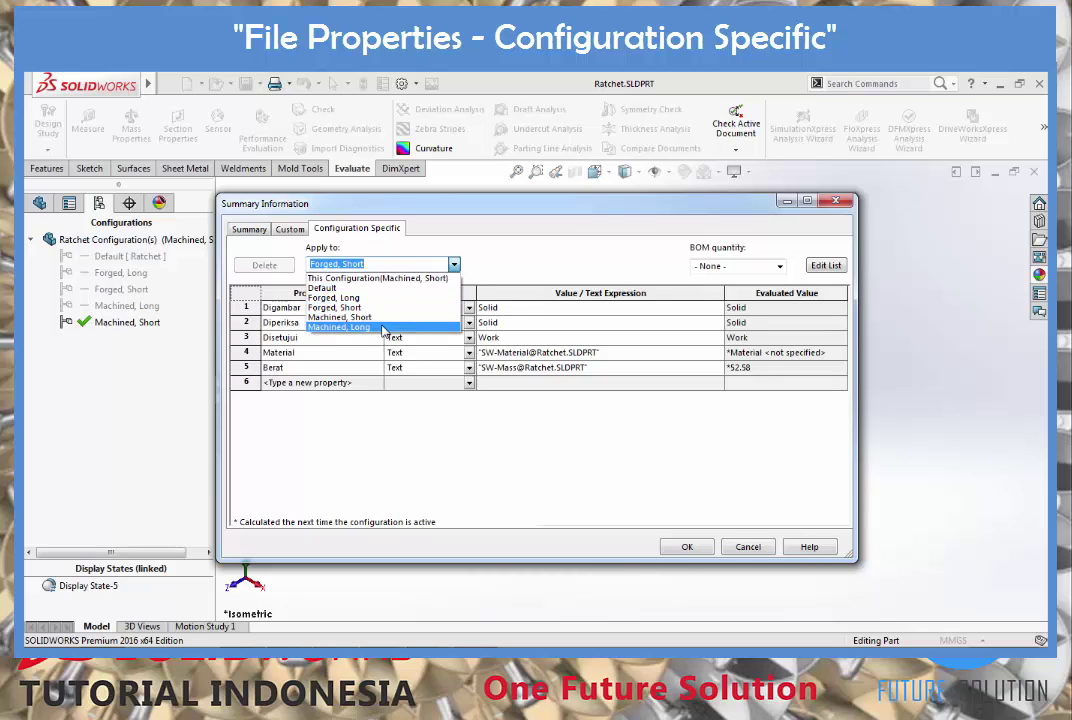
pyautogui.click(383, 328)
pyautogui.click(248, 306)
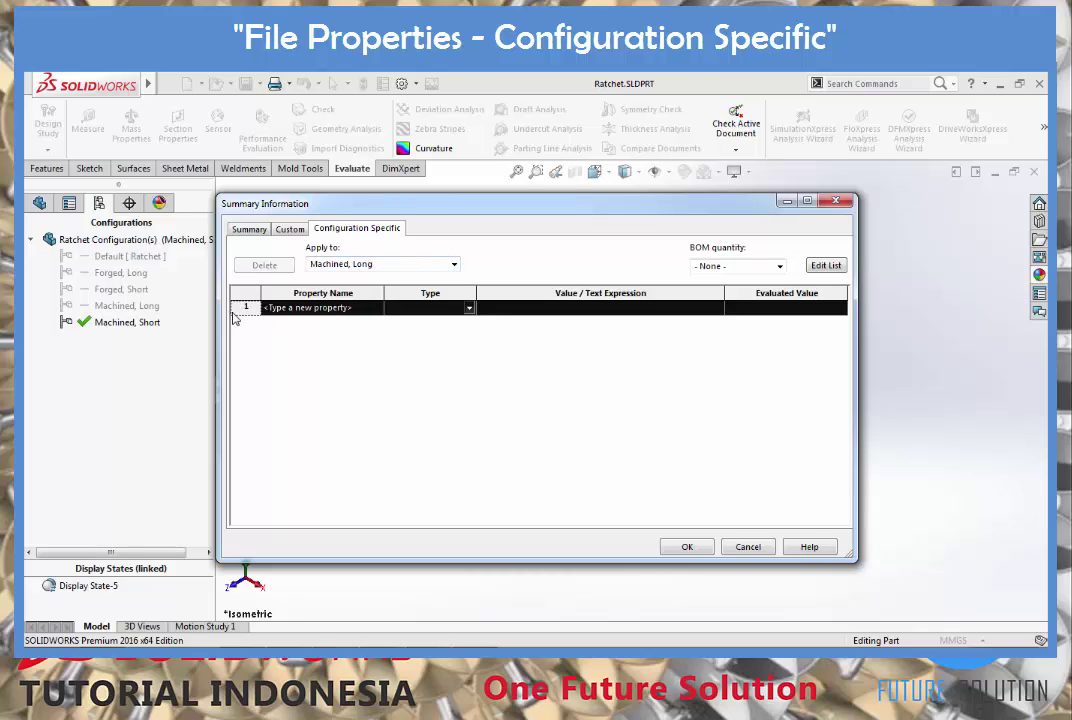
# Paste the five properties into Machined, Long, with values Fanta, Sprite and Coca-Cola.
pyautogui.hotkey('ctrl', 'v')
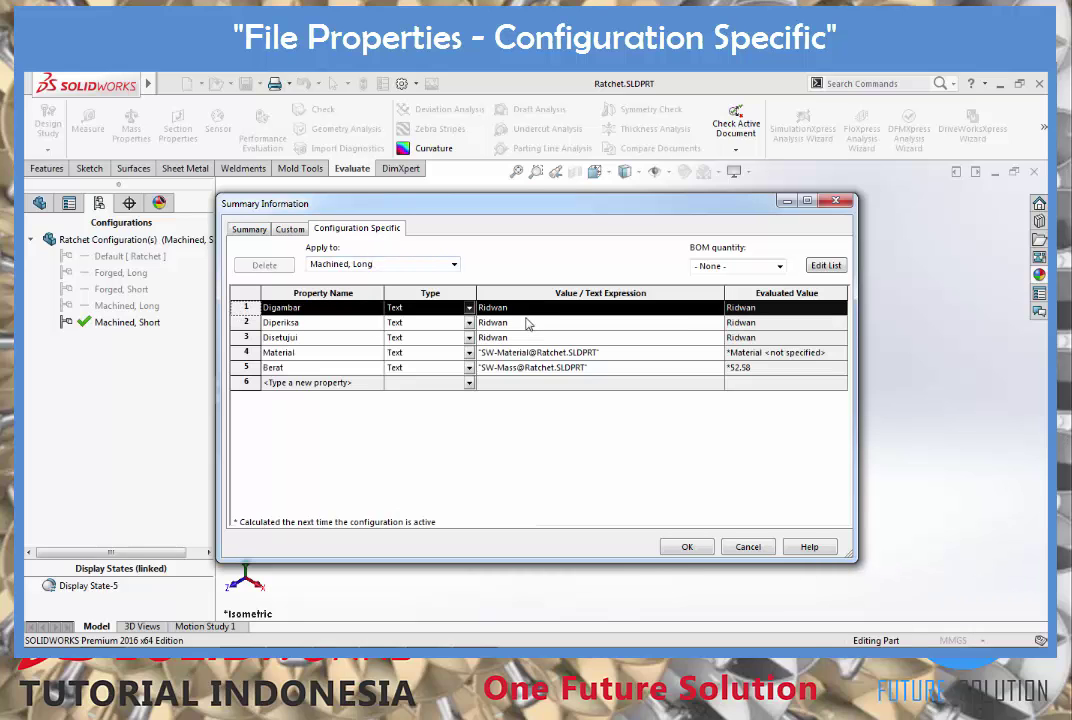
pyautogui.click(529, 307)
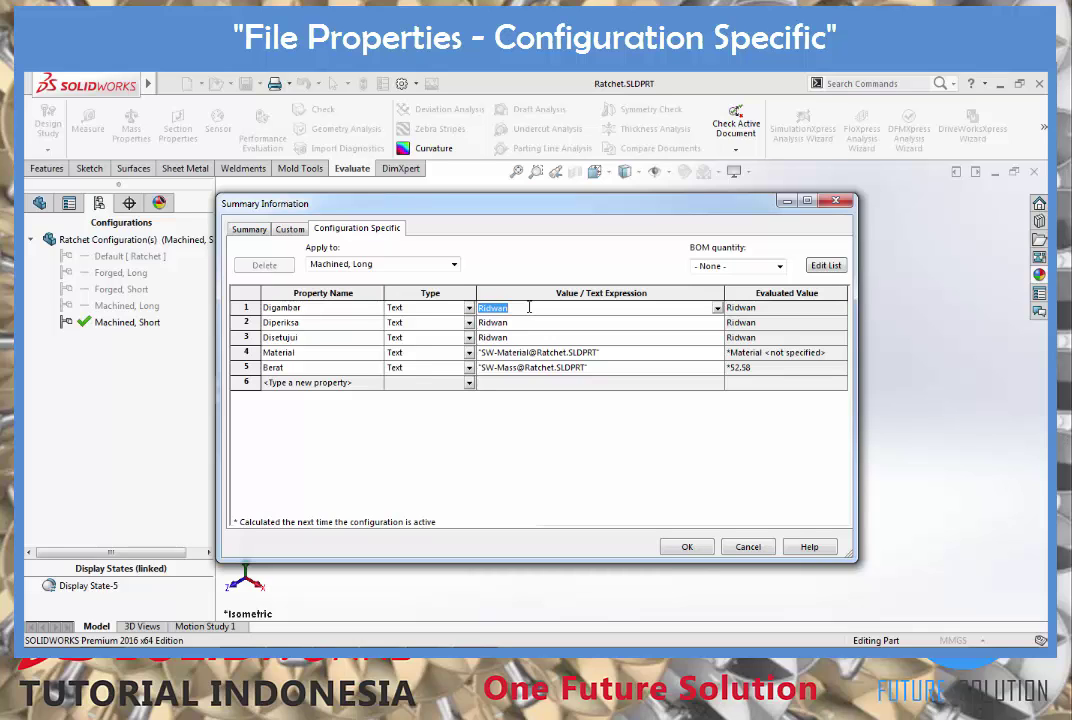
pyautogui.write('Fanta')
pyautogui.click(530, 322)
pyautogui.write('Sprite')
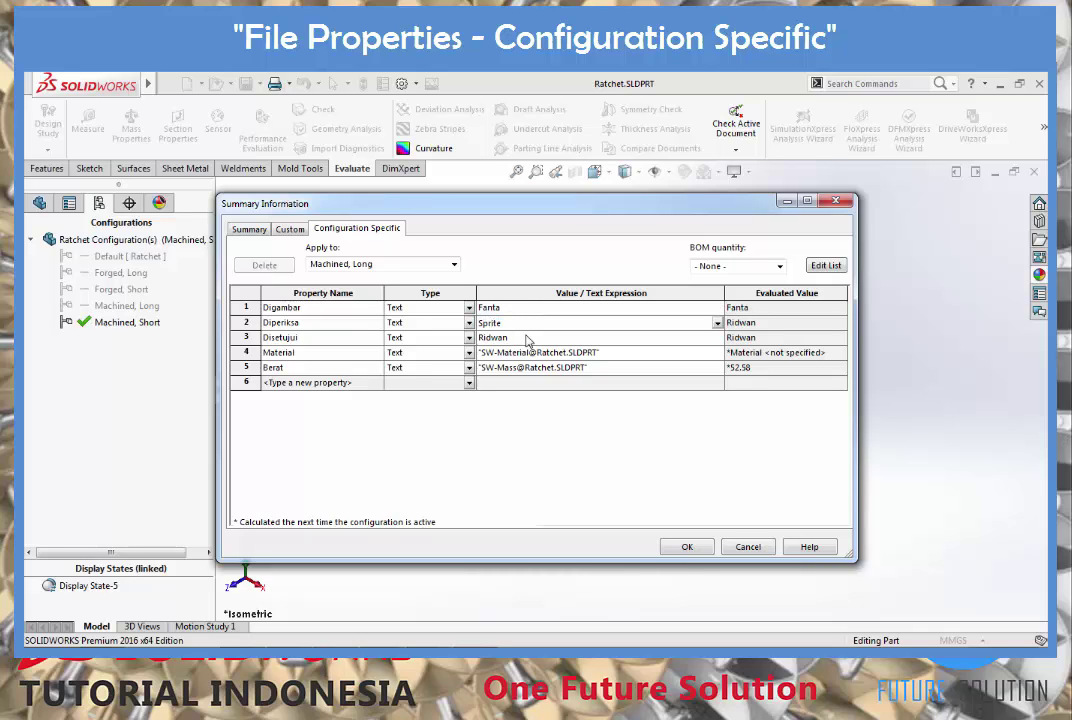
pyautogui.click(527, 337)
pyautogui.write('Coca-')
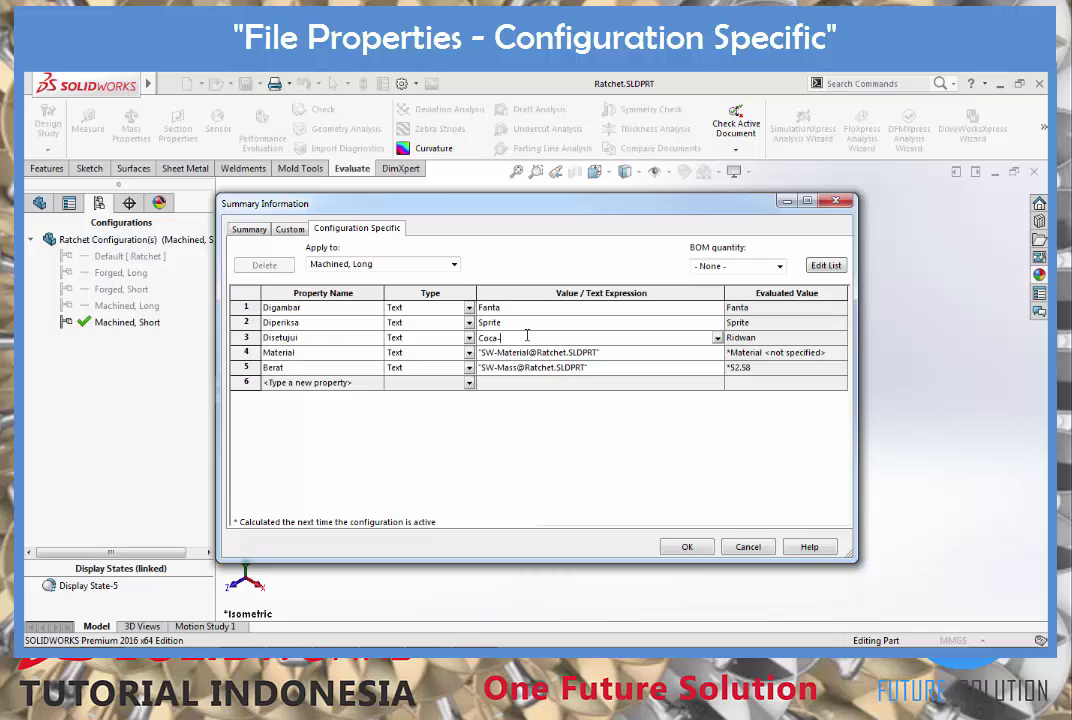
pyautogui.press('Return')
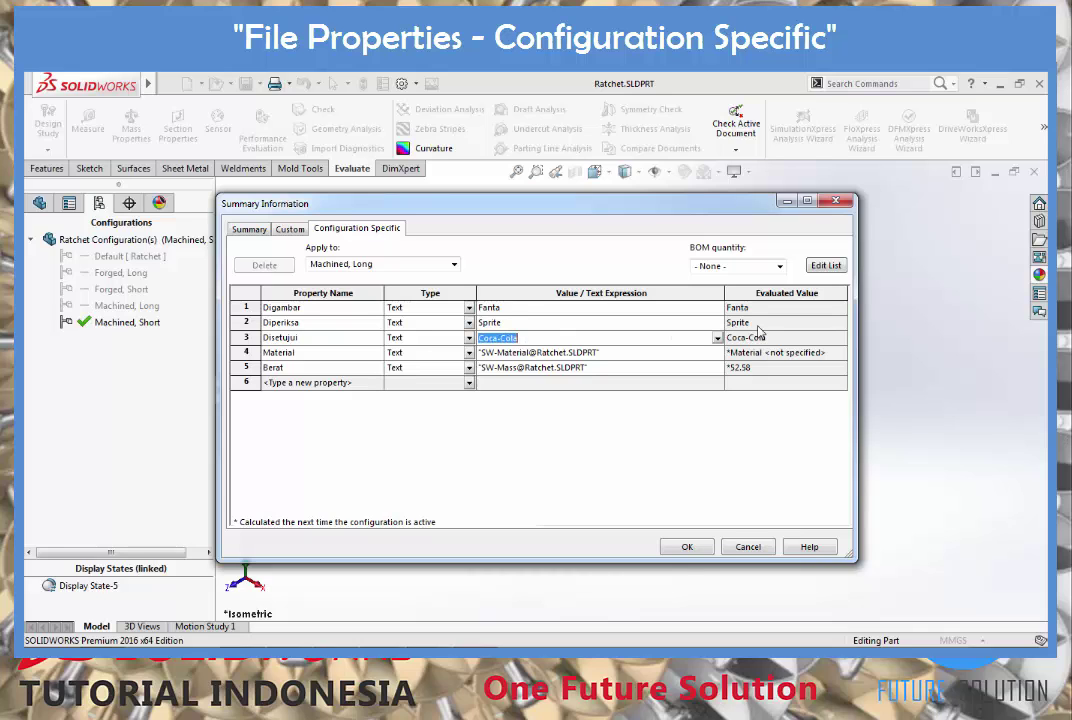
pyautogui.click(454, 264)
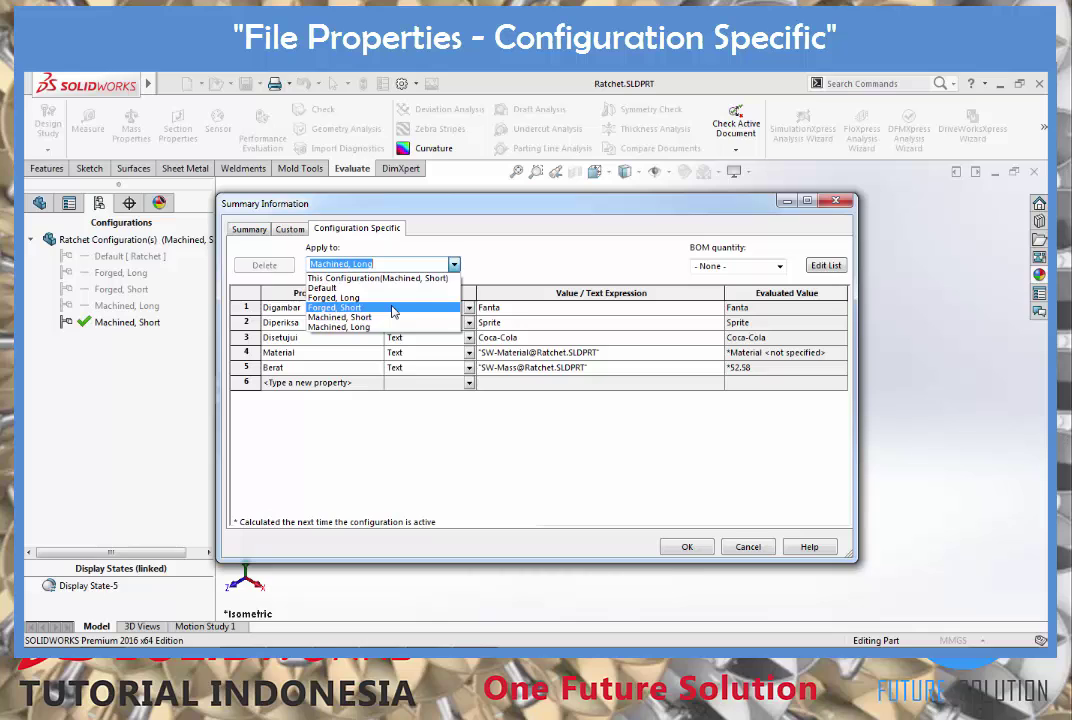
# Switch Apply to to Machined, Short, return to the Custom tab and accept Summary Information with OK.
pyautogui.click(369, 317)
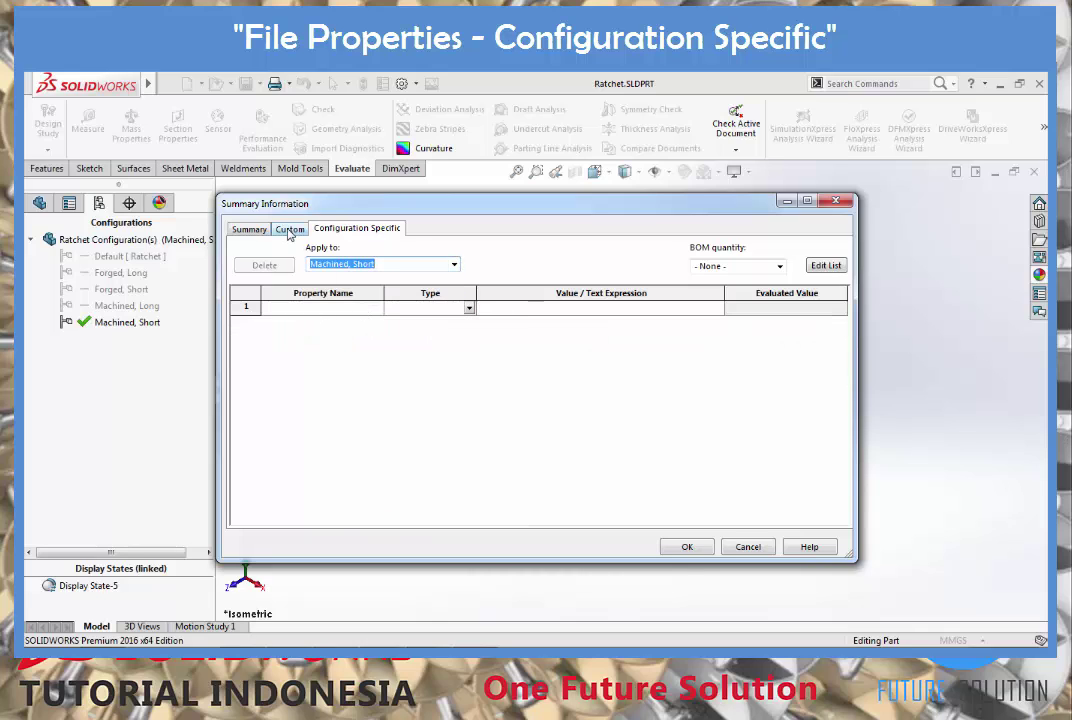
pyautogui.click(290, 230)
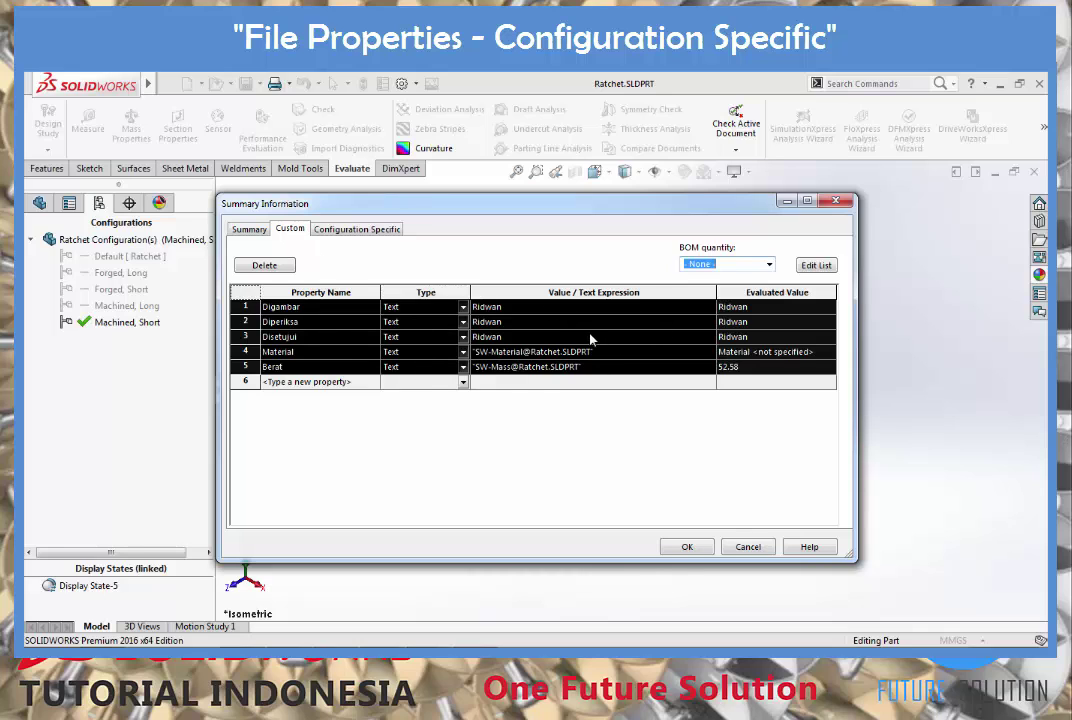
pyautogui.click(687, 547)
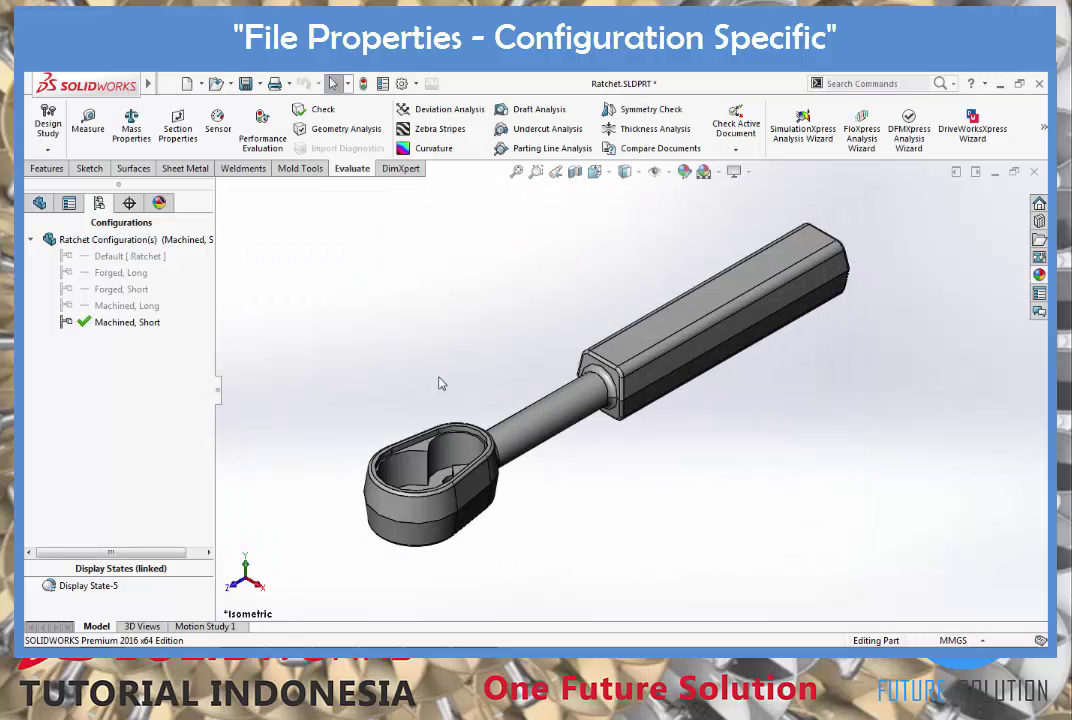
# Apply AISI 304 steel as the Ratchet material in Machined, Short, then return to ConfigurationManager.
pyautogui.click(42, 205)
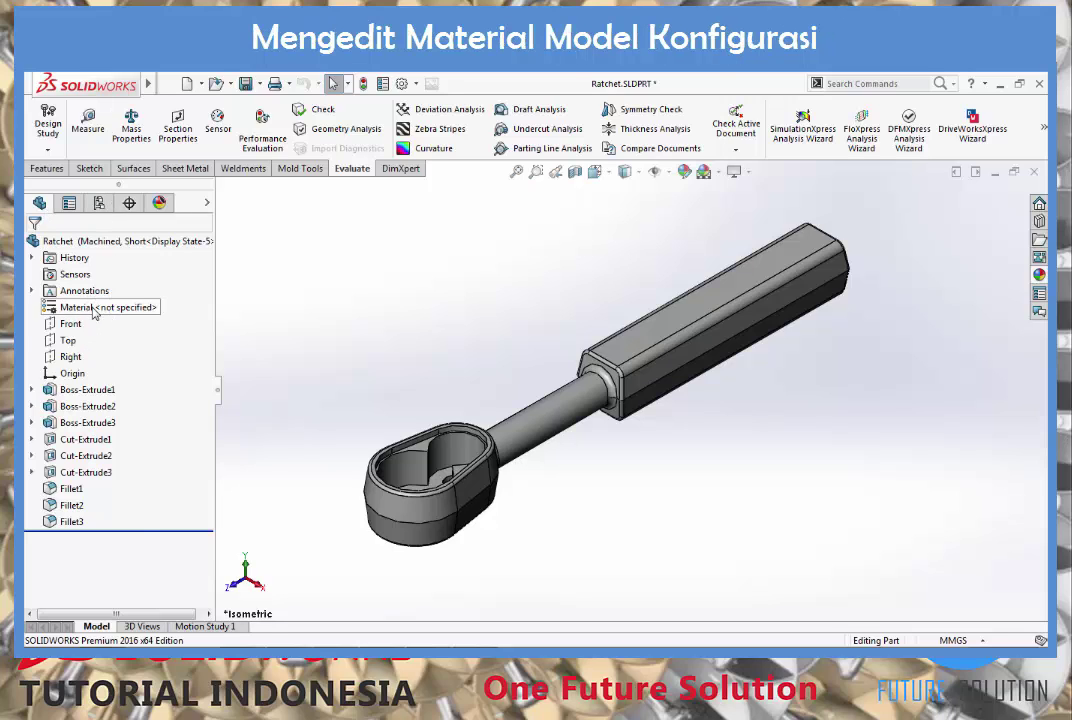
pyautogui.rightClick(94, 313)
pyautogui.click(128, 318)
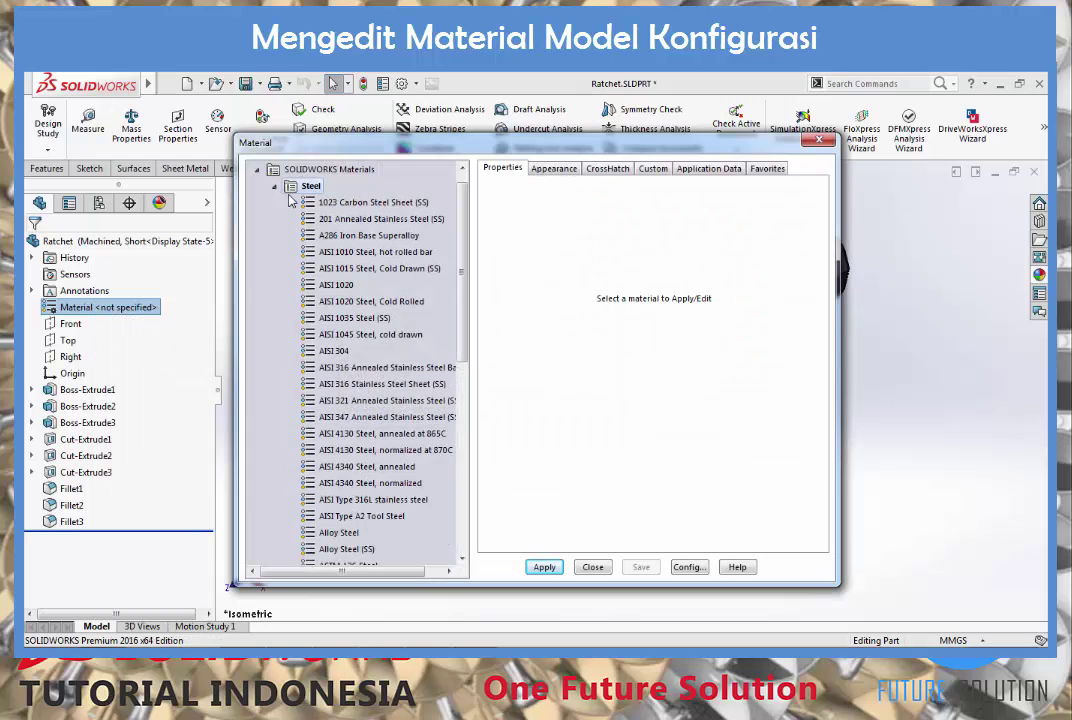
pyautogui.click(337, 355)
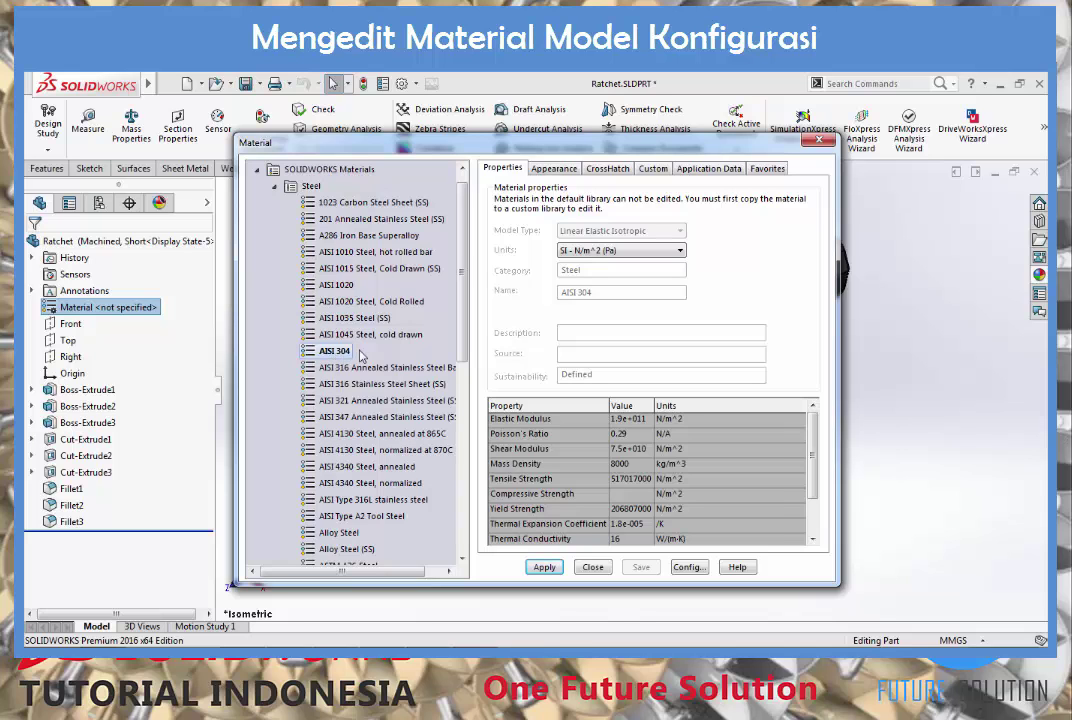
pyautogui.click(544, 567)
pyautogui.click(592, 565)
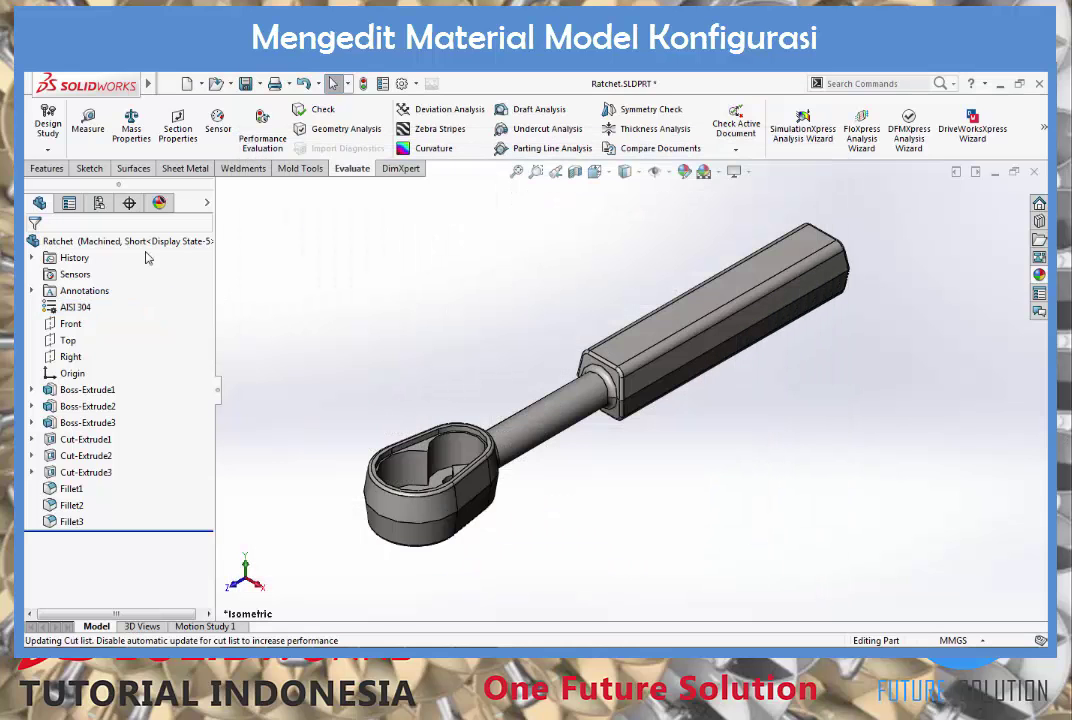
pyautogui.click(104, 207)
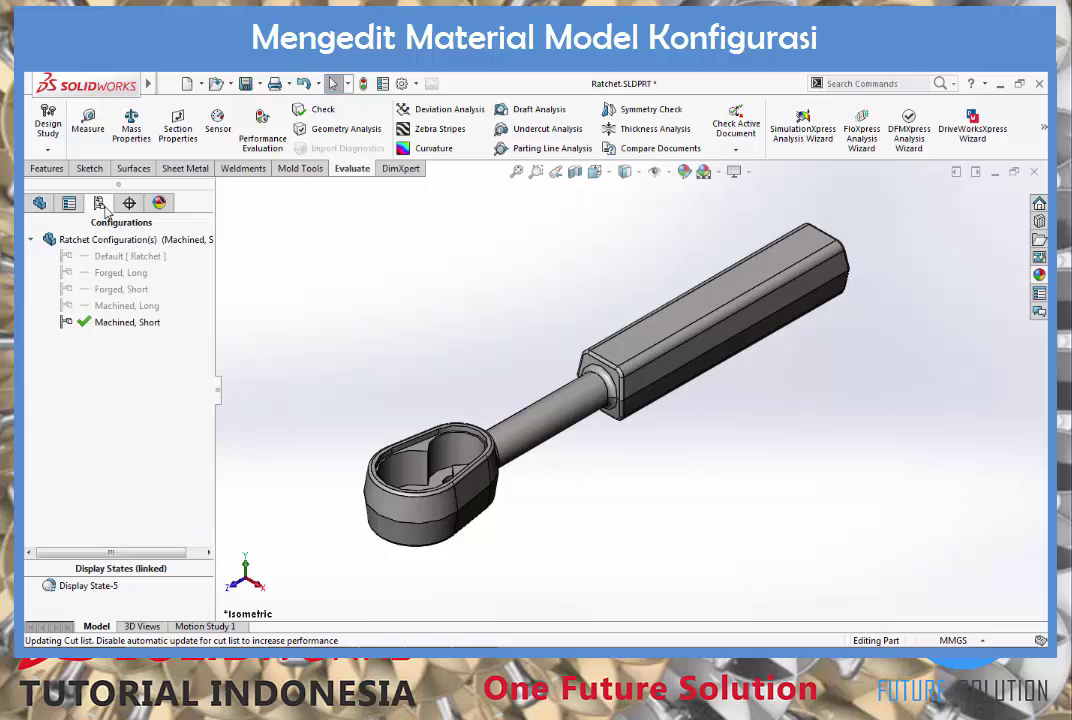
pyautogui.click(39, 203)
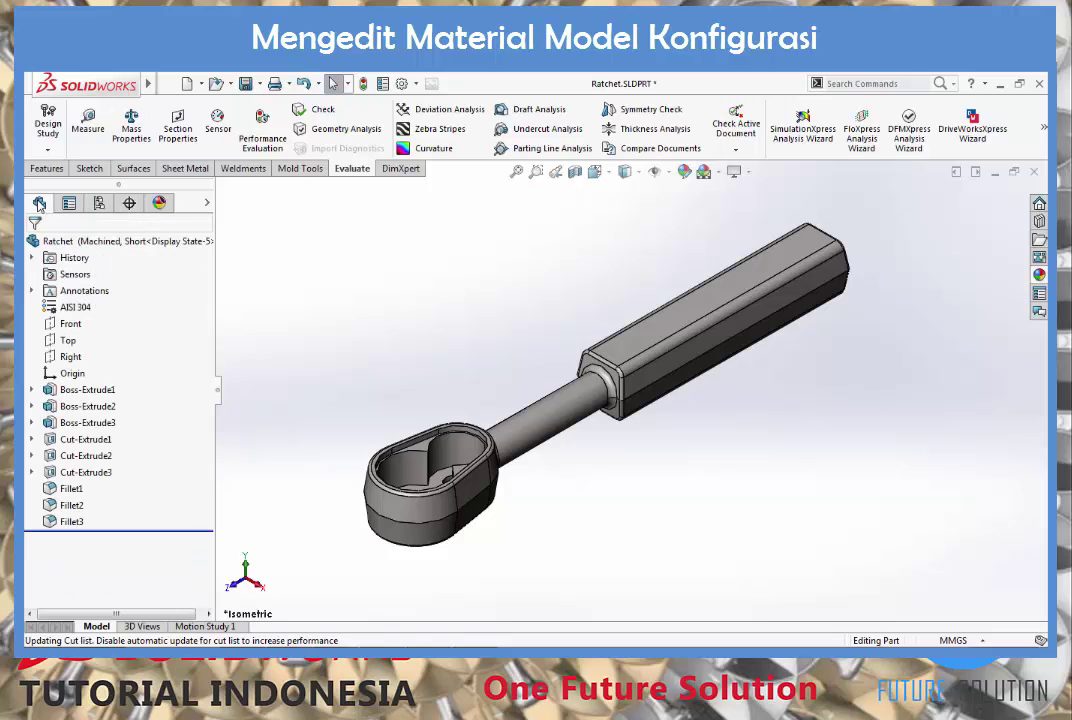
pyautogui.click(99, 203)
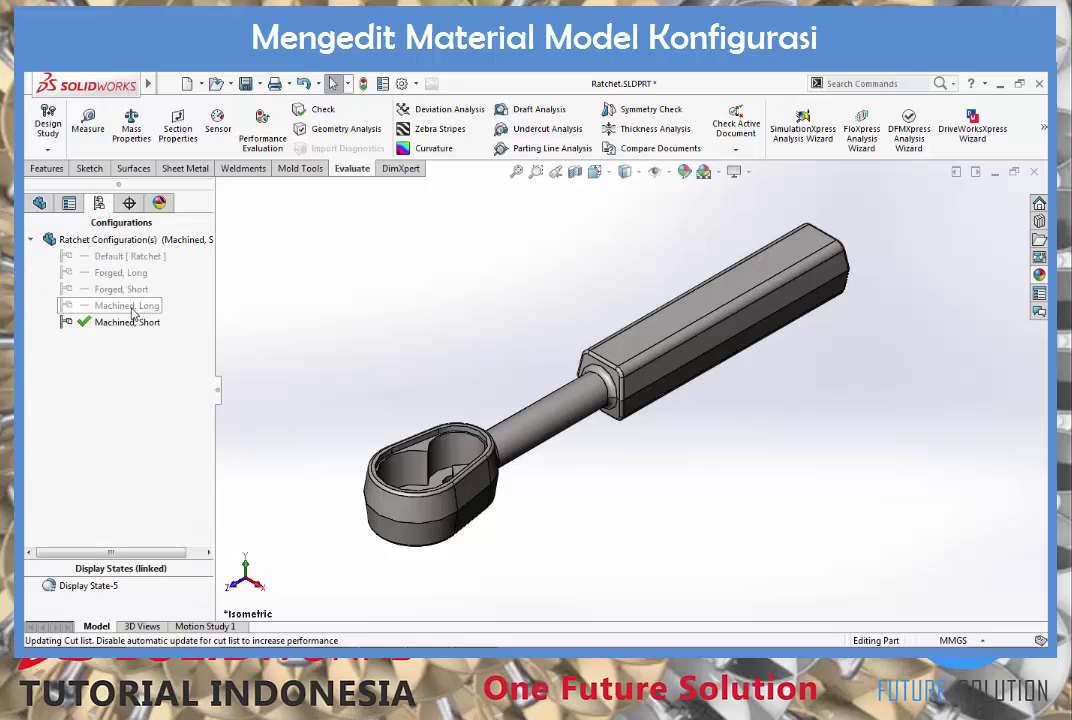
# Activate Machined, Long and apply Alloy Steel as its material.
pyautogui.doubleClick(127, 305)
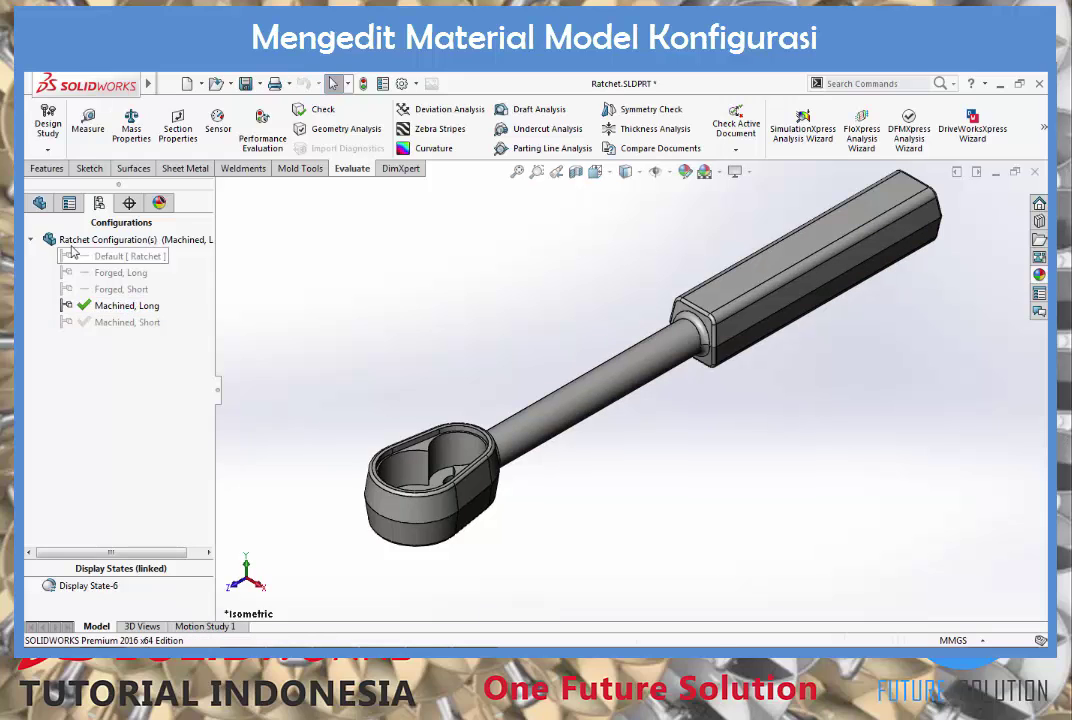
pyautogui.click(39, 203)
pyautogui.rightClick(108, 308)
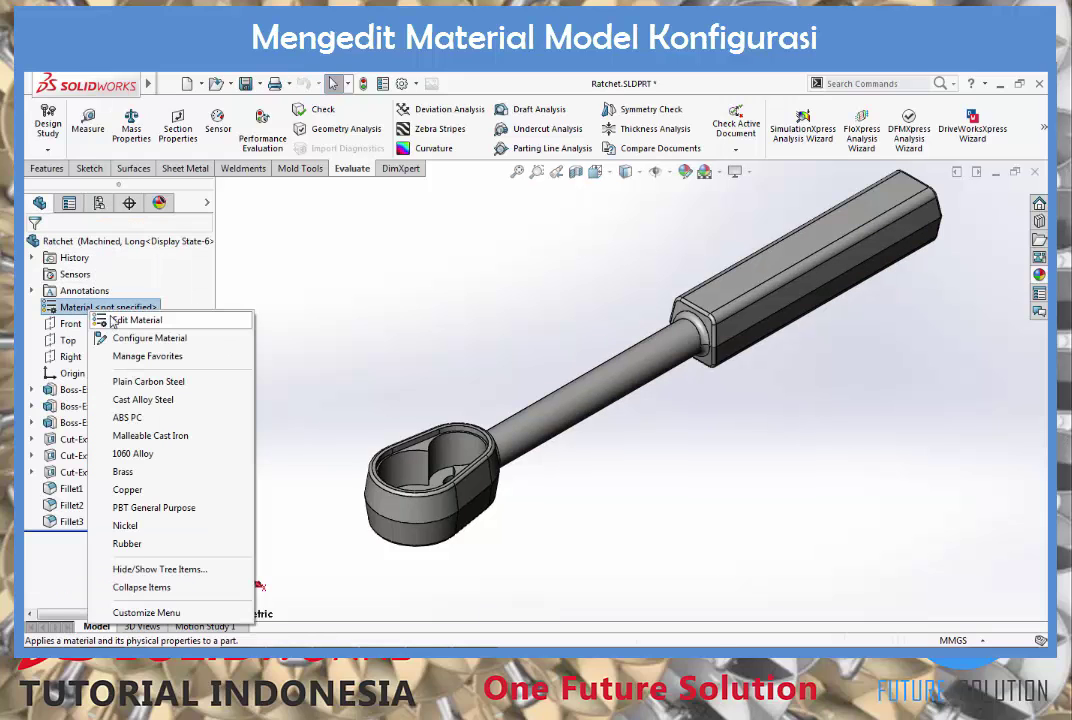
pyautogui.click(118, 320)
pyautogui.scroll(-1, 338, 370)
pyautogui.scroll(-3, 338, 370)
pyautogui.click(348, 337)
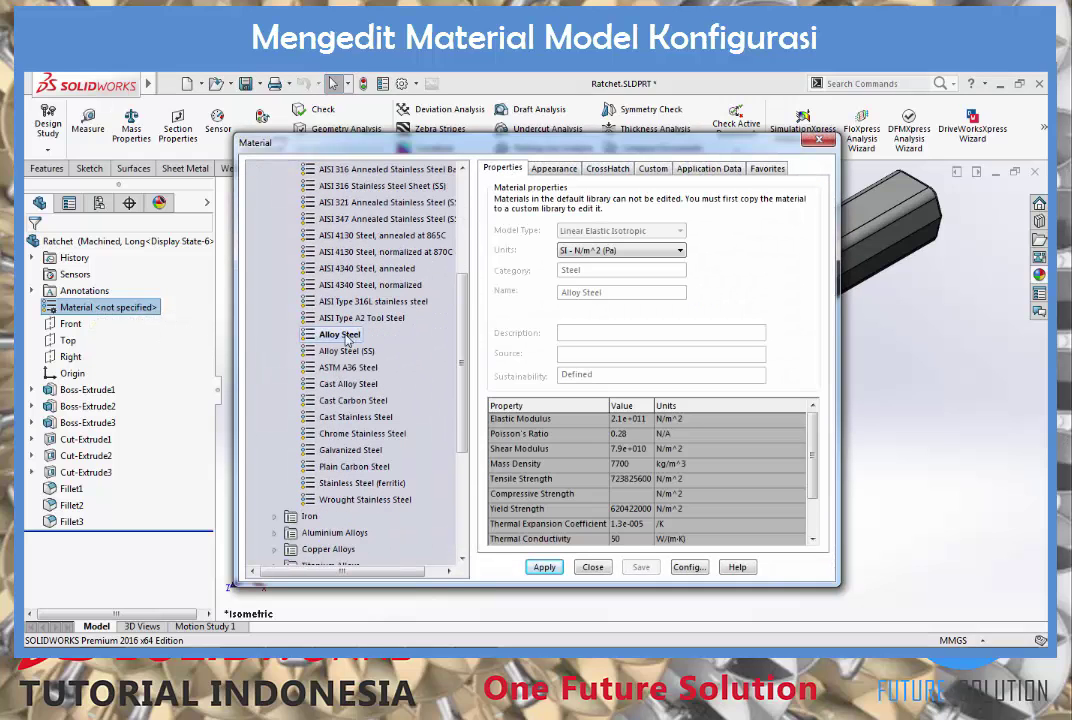
pyautogui.click(544, 567)
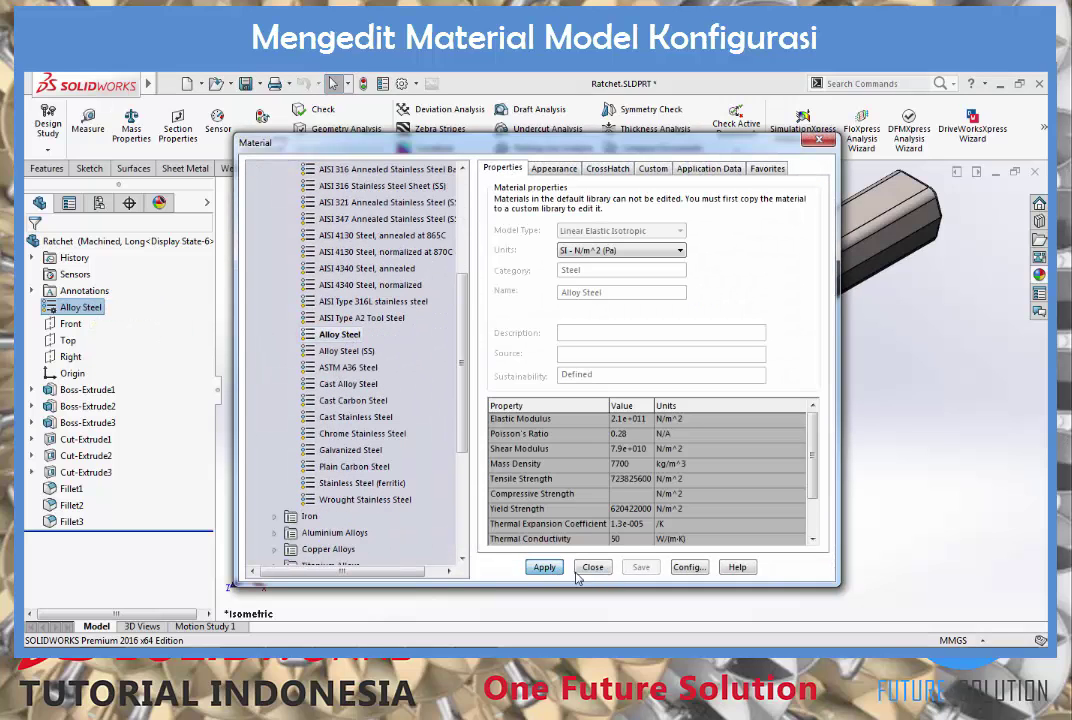
pyautogui.click(592, 567)
pyautogui.click(101, 205)
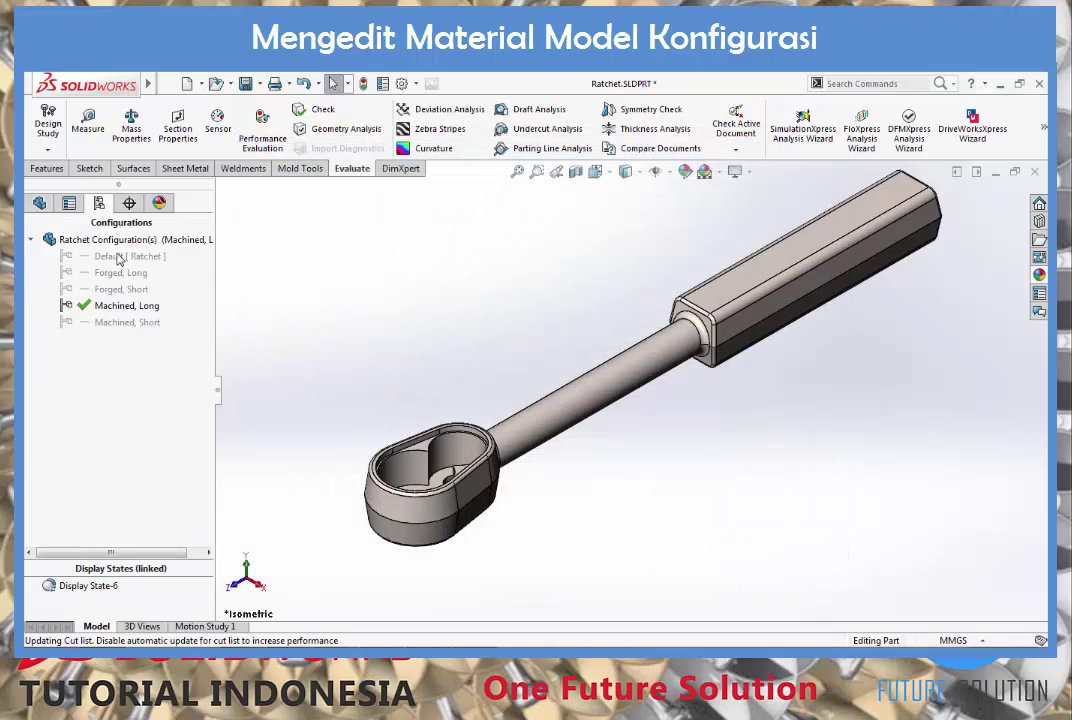
# Check Machined, Short, then activate Forged, Short and apply AISI 304 as its material.
pyautogui.doubleClick(146, 323)
pyautogui.click(40, 205)
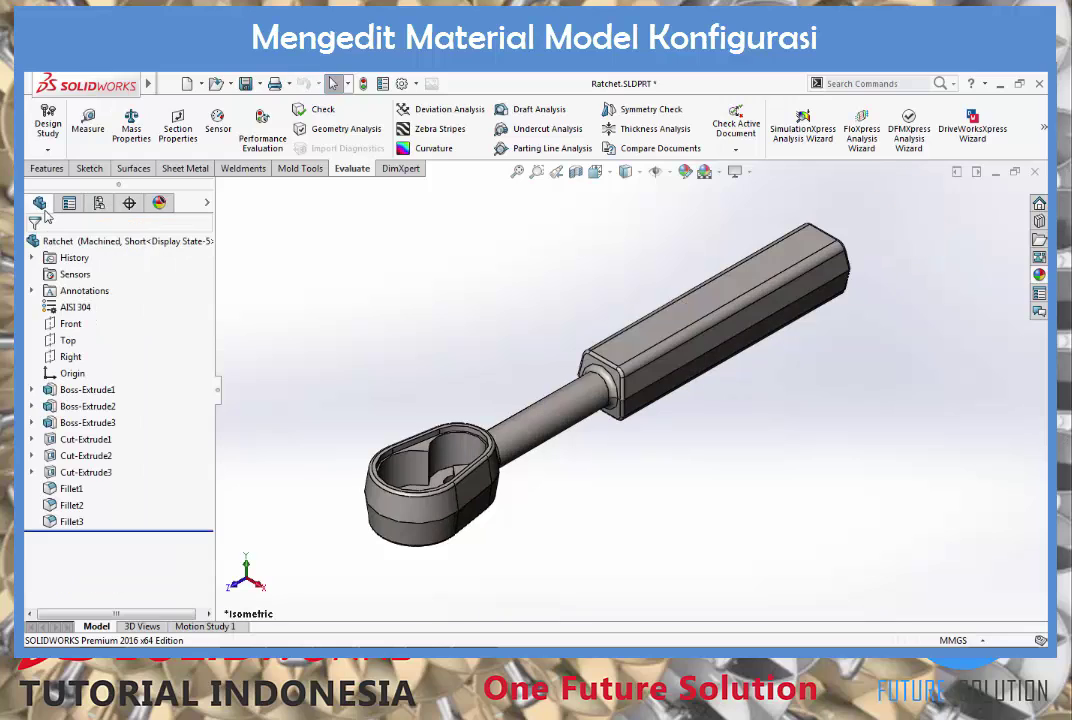
pyautogui.click(99, 203)
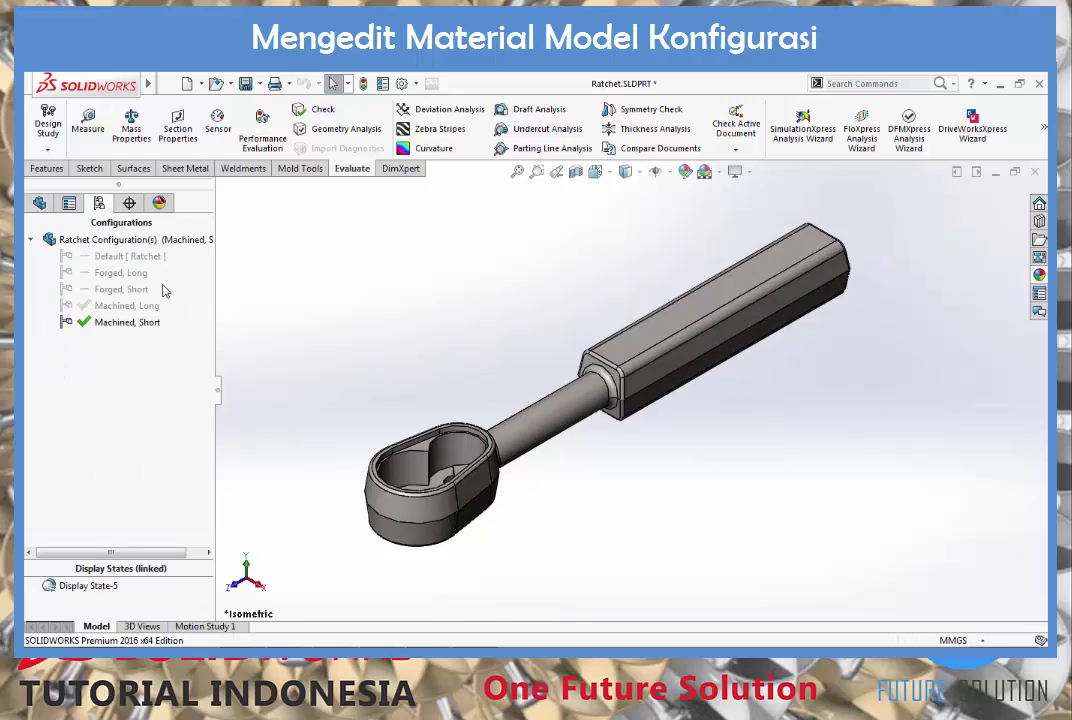
pyautogui.doubleClick(120, 289)
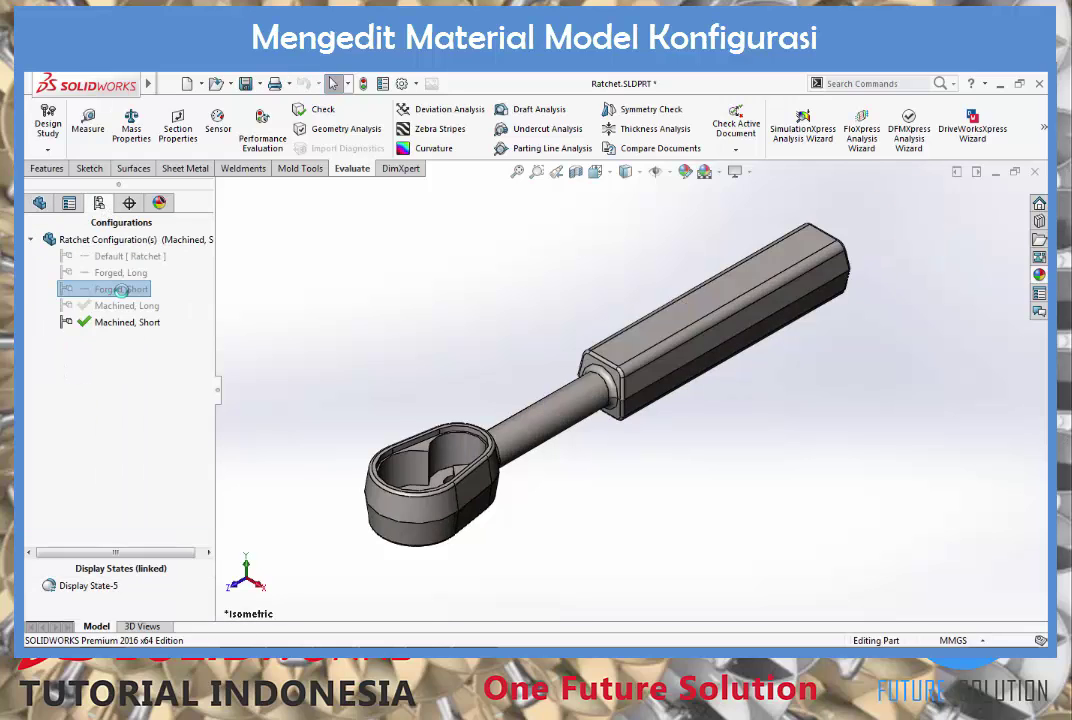
pyautogui.click(40, 203)
pyautogui.rightClick(96, 308)
pyautogui.click(105, 318)
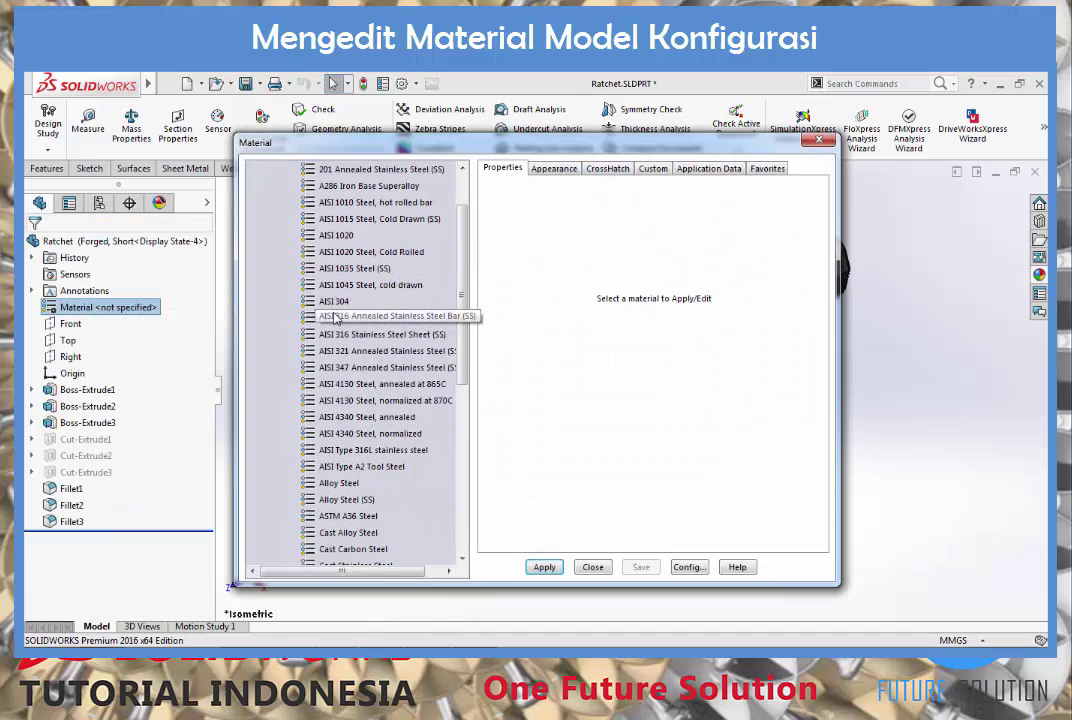
pyautogui.click(334, 301)
pyautogui.click(544, 567)
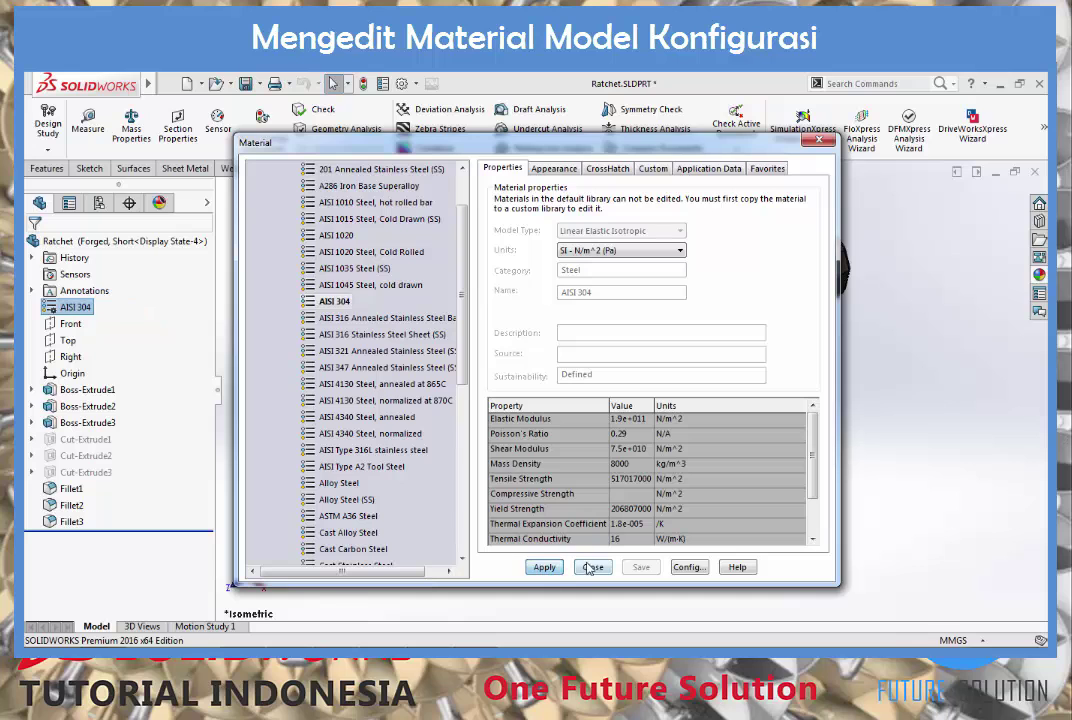
pyautogui.click(592, 567)
# Activate Forged, Long and apply Alloy Steel as its material.
pyautogui.click(99, 203)
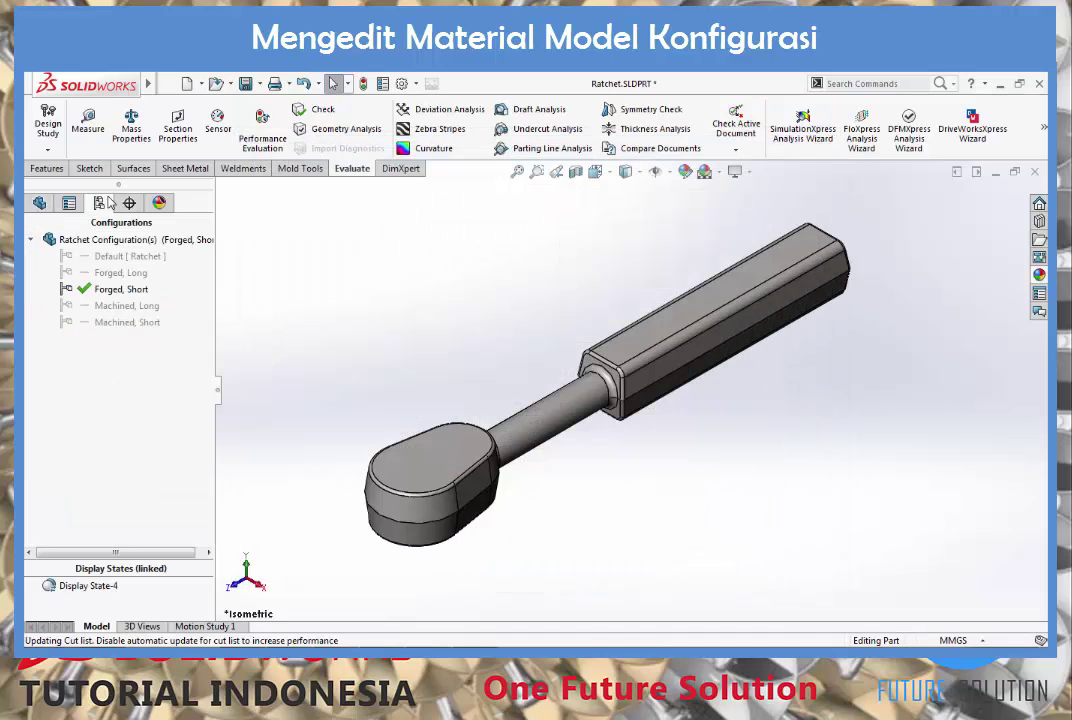
pyautogui.doubleClick(140, 274)
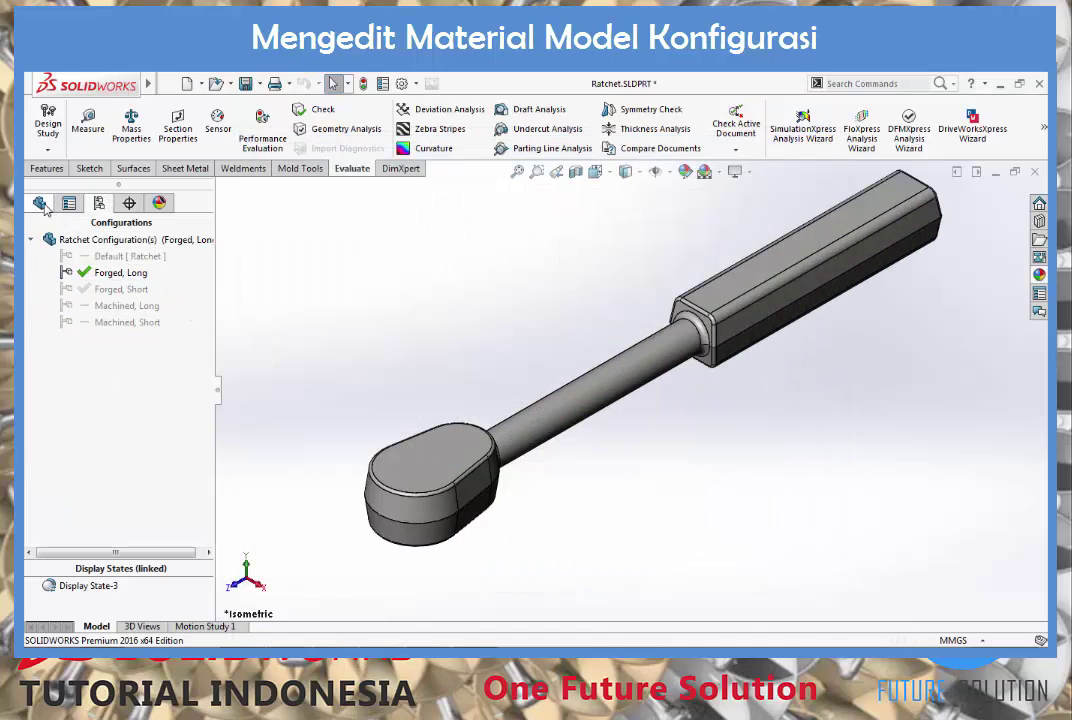
pyautogui.click(40, 203)
pyautogui.rightClick(95, 308)
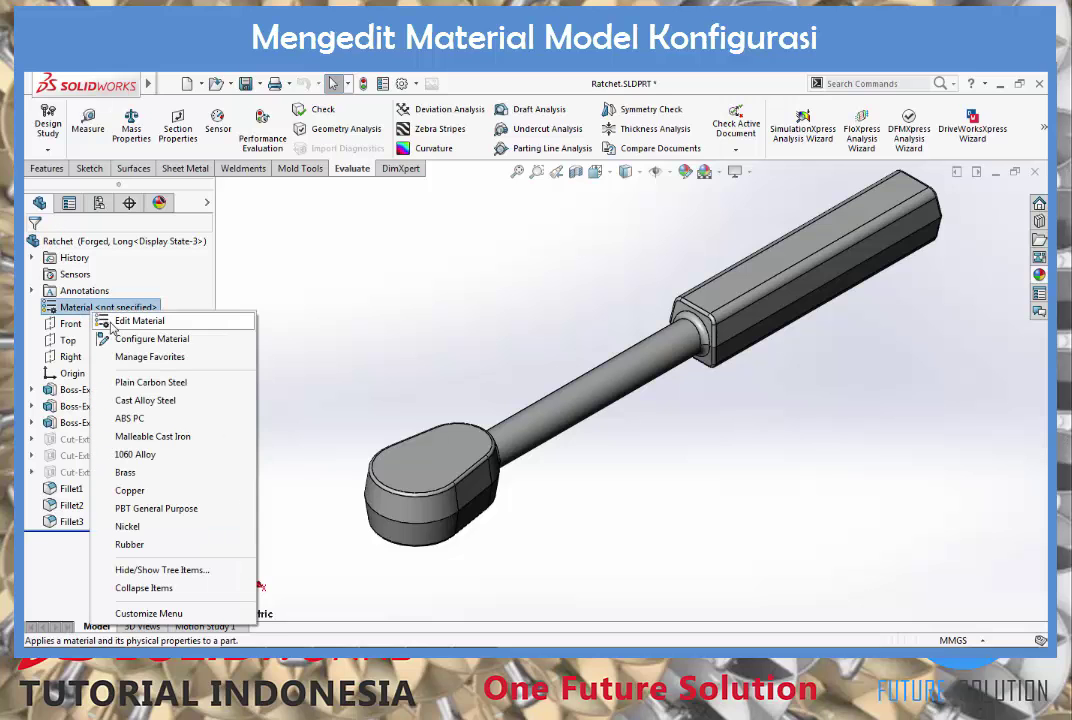
pyautogui.click(112, 324)
pyautogui.scroll(-3, 348, 412)
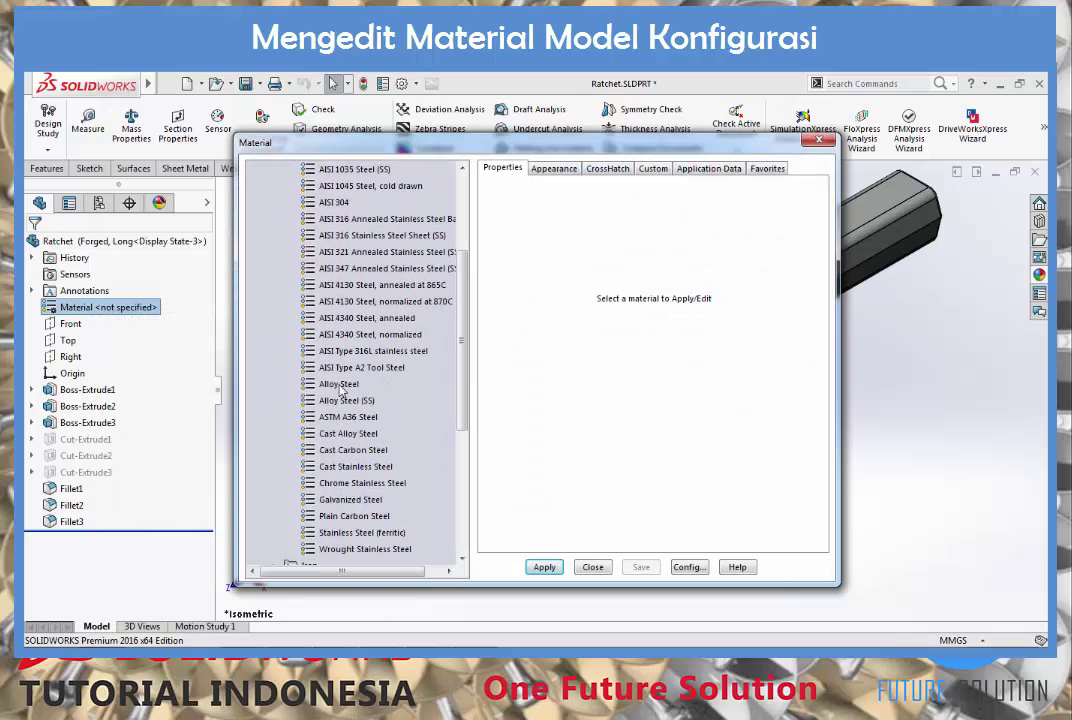
pyautogui.click(340, 386)
pyautogui.click(544, 566)
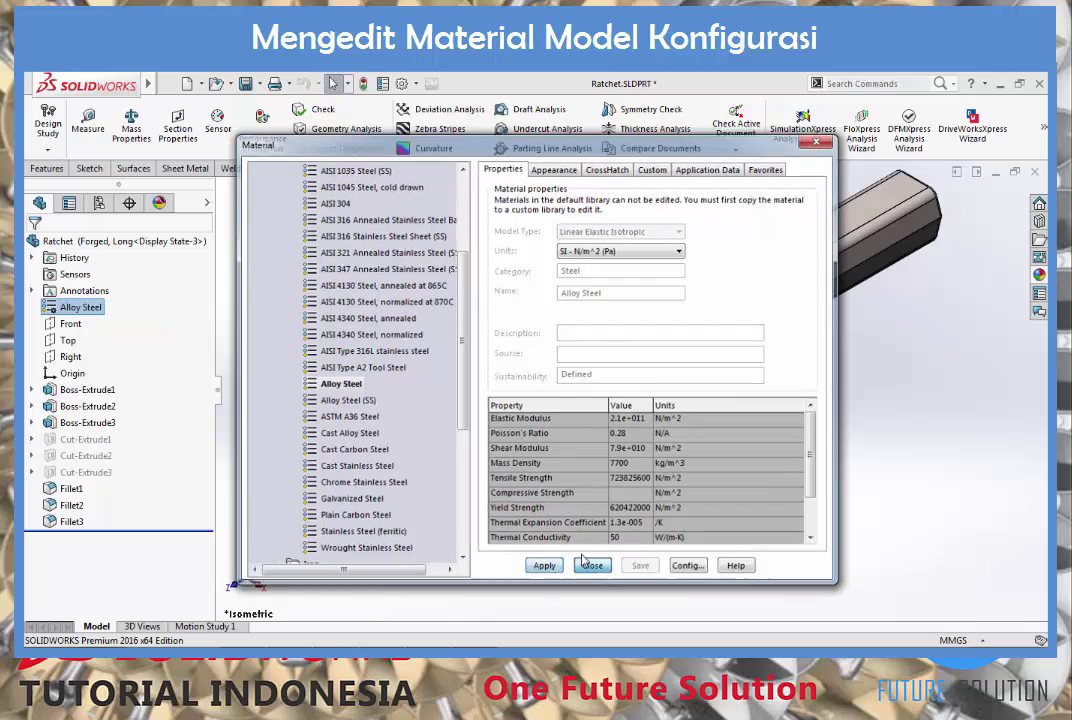
pyautogui.click(590, 565)
pyautogui.click(99, 203)
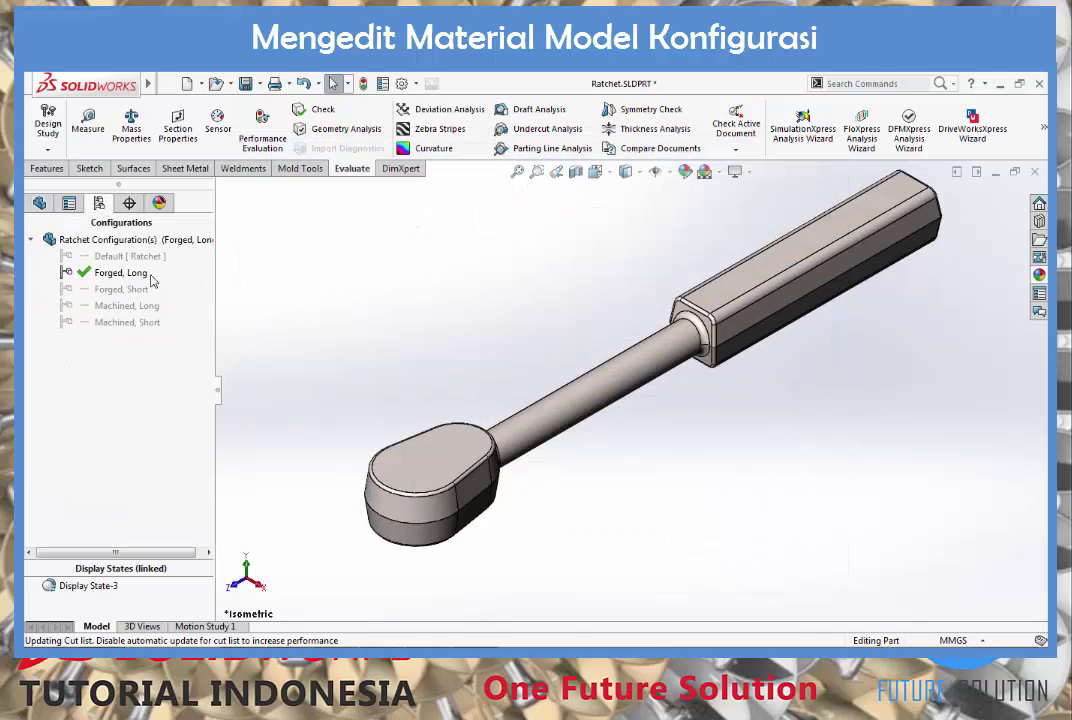
pyautogui.click(133, 294)
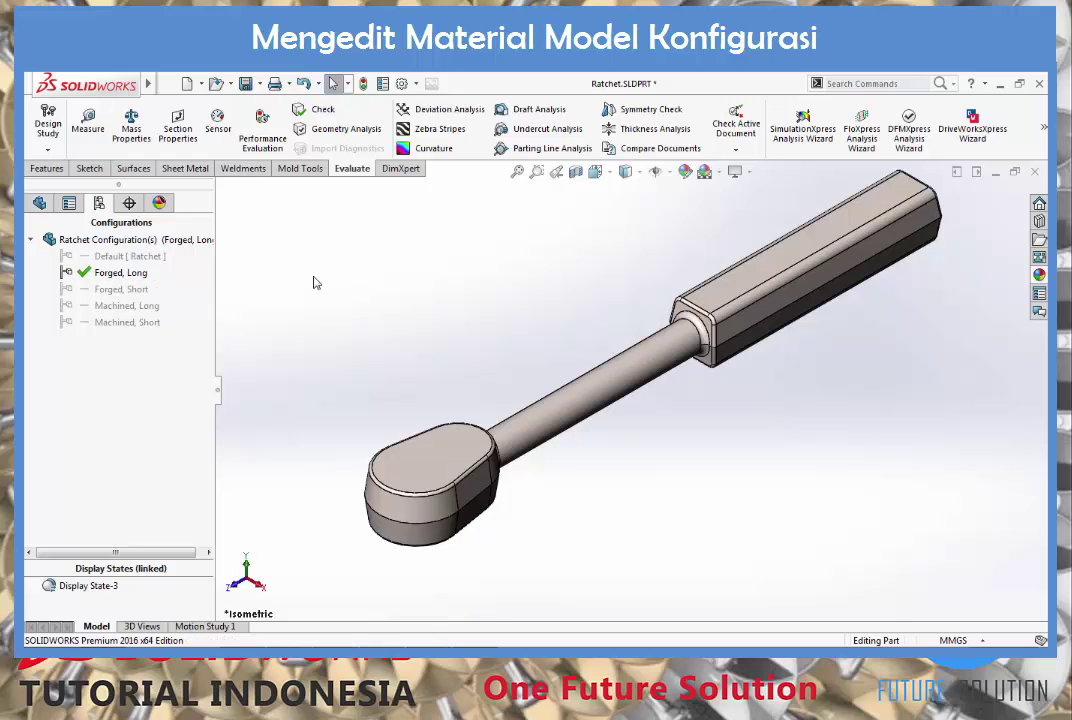
# In File Properties' Configuration Specific tab, link Machined, Long's Material value to its own material.
pyautogui.click(382, 85)
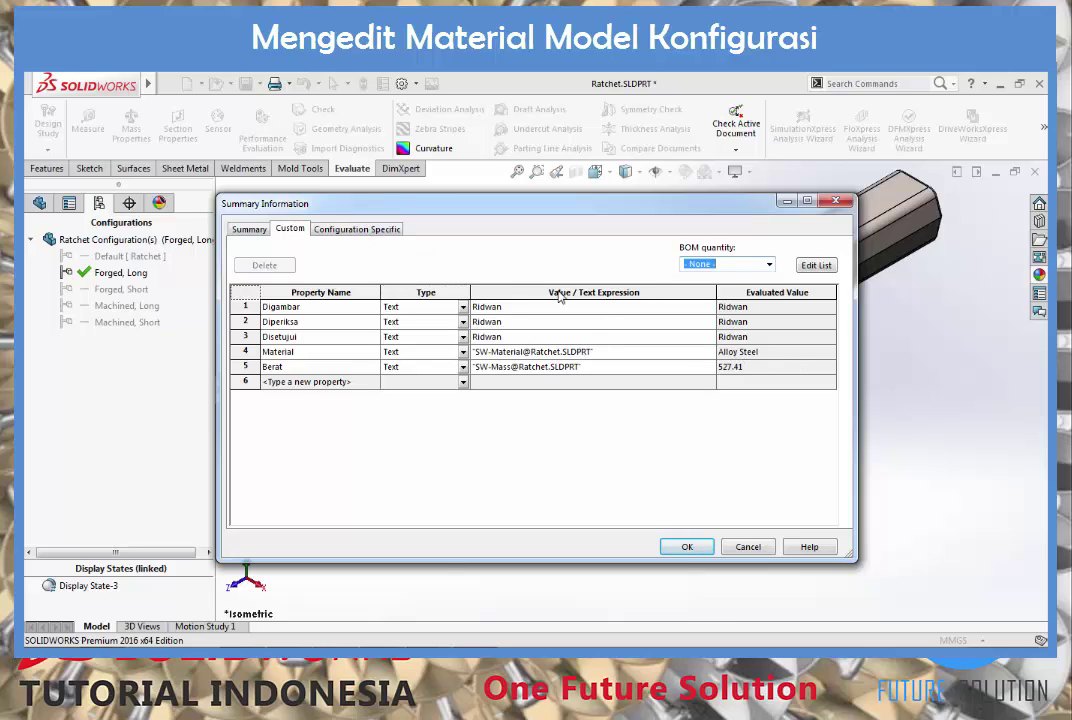
pyautogui.click(352, 234)
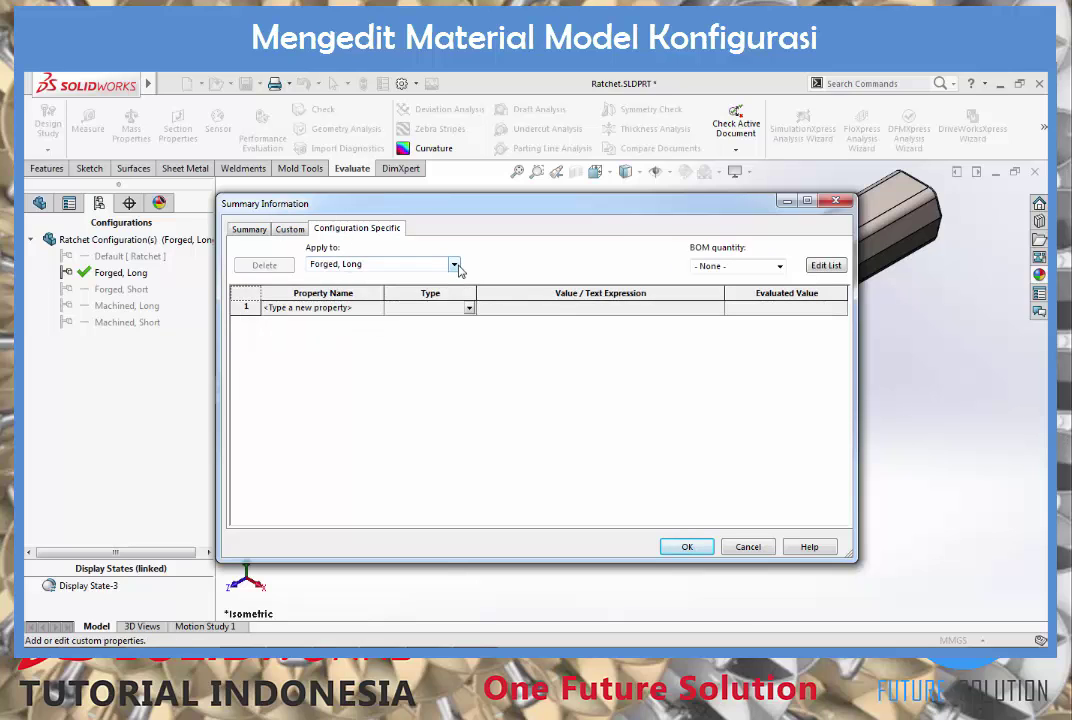
pyautogui.click(454, 265)
pyautogui.click(383, 328)
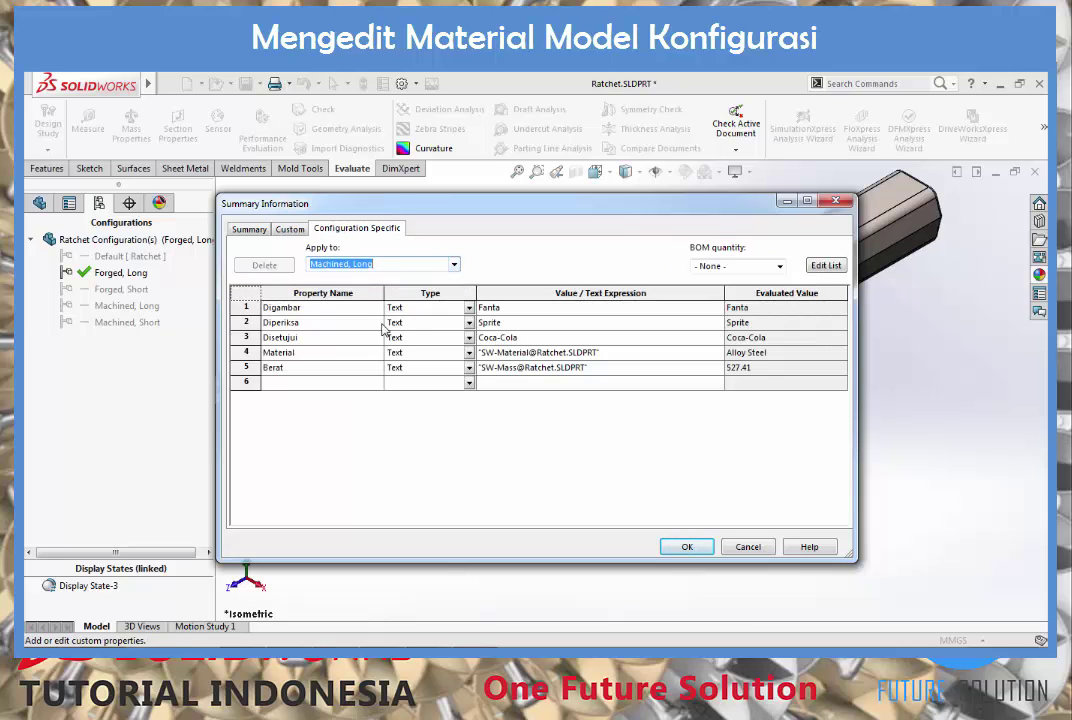
pyautogui.click(454, 265)
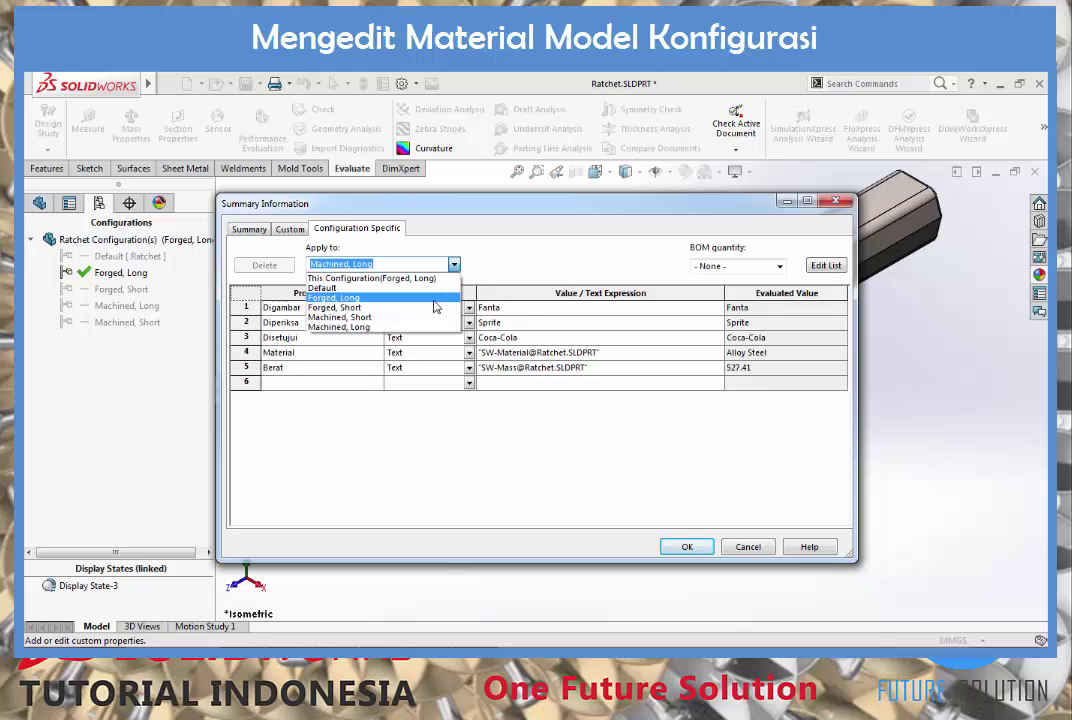
pyautogui.click(430, 307)
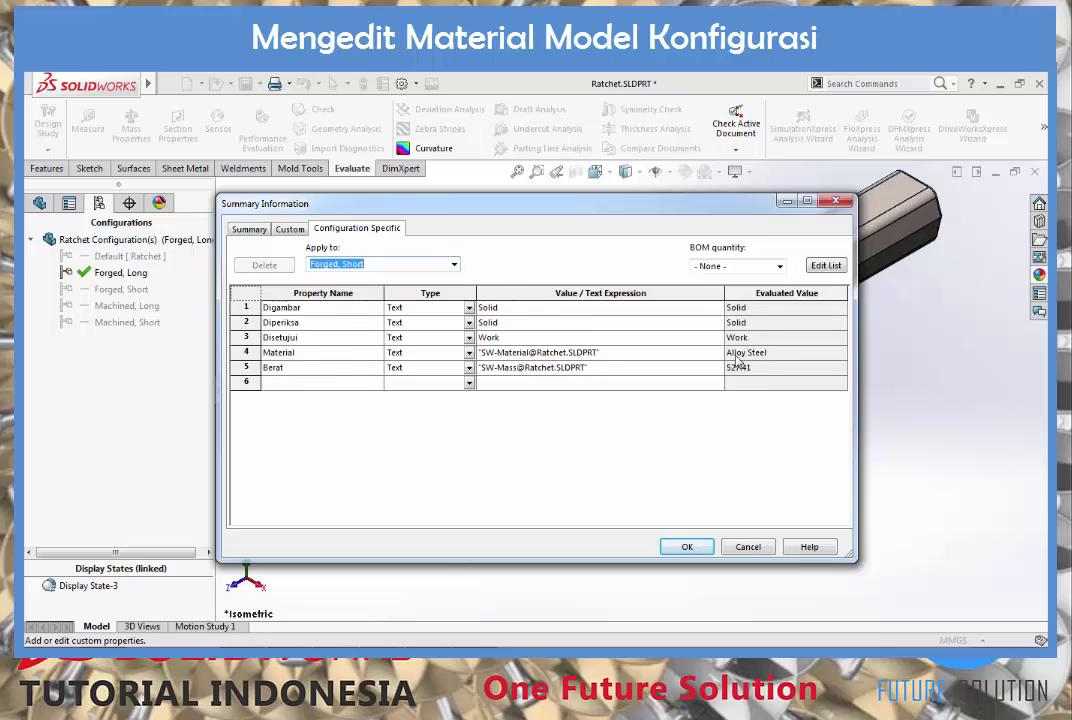
pyautogui.click(454, 265)
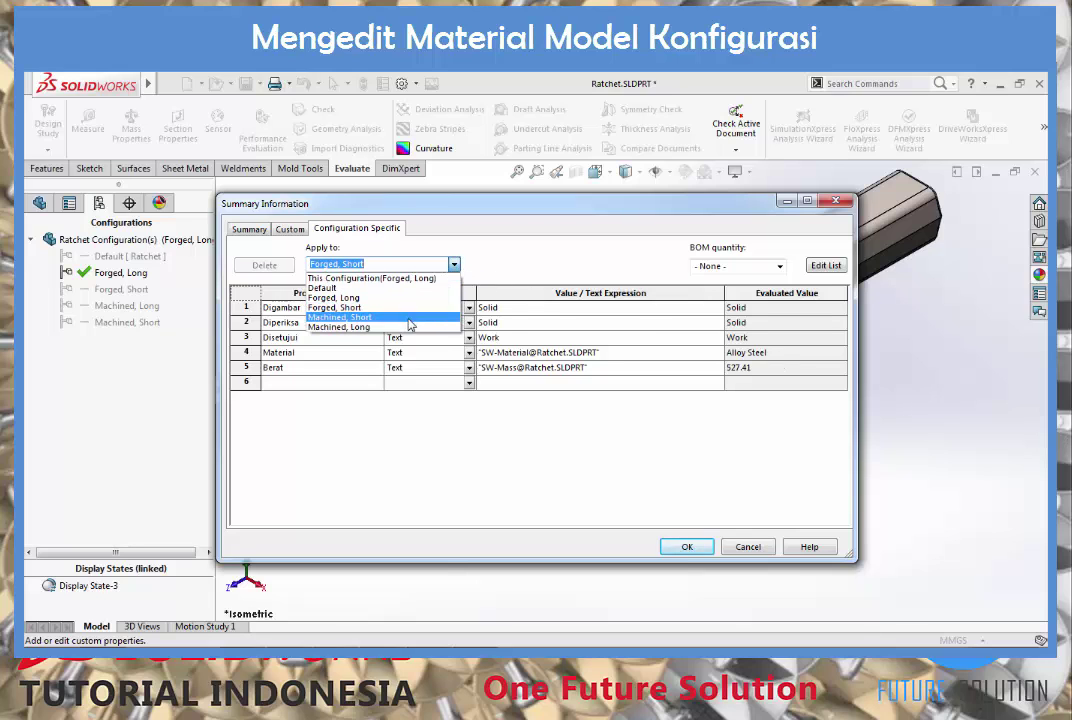
pyautogui.click(409, 327)
pyautogui.click(717, 353)
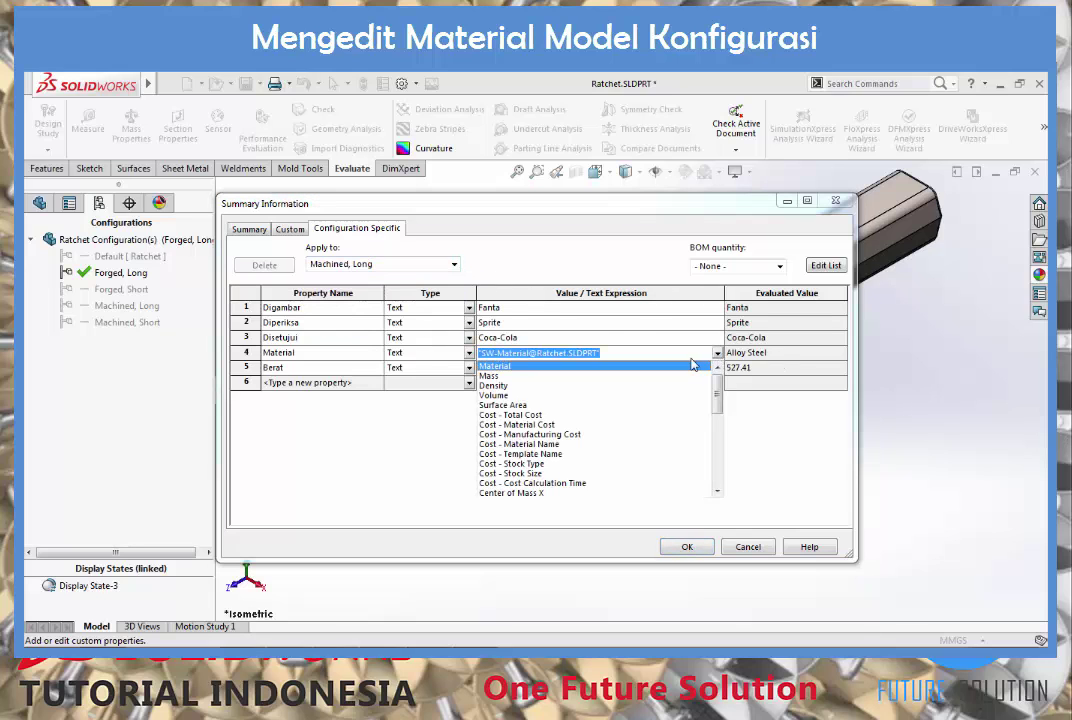
pyautogui.click(686, 367)
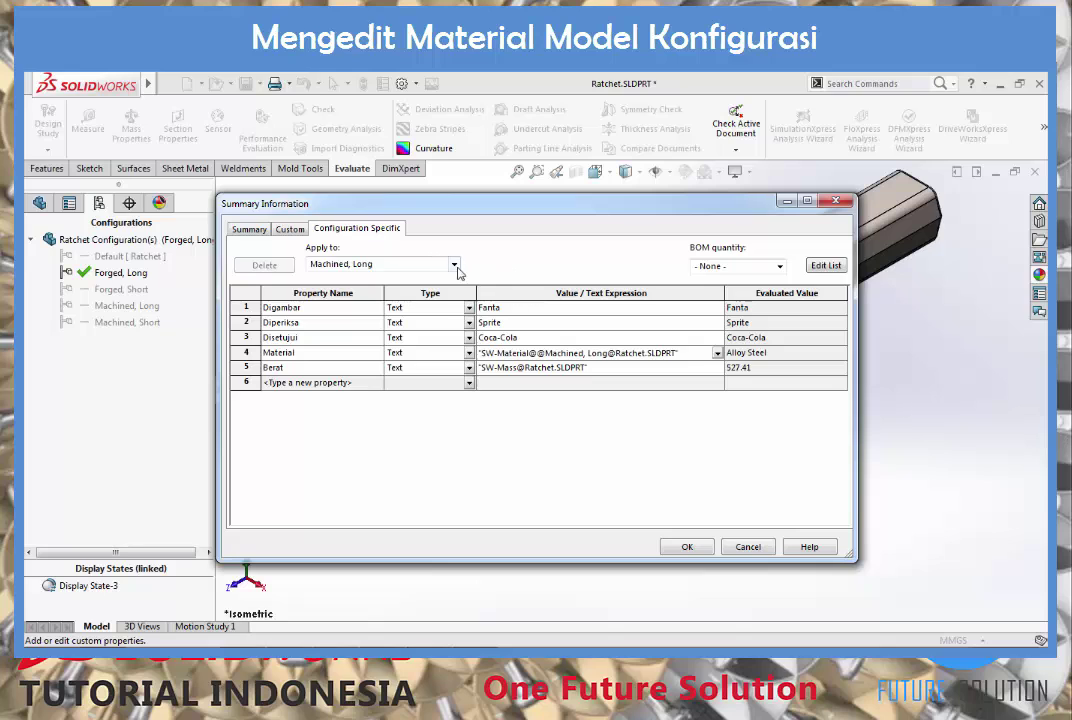
# Link Forged, Short's Material value to its own AISI 304 material and confirm with OK.
pyautogui.click(717, 353)
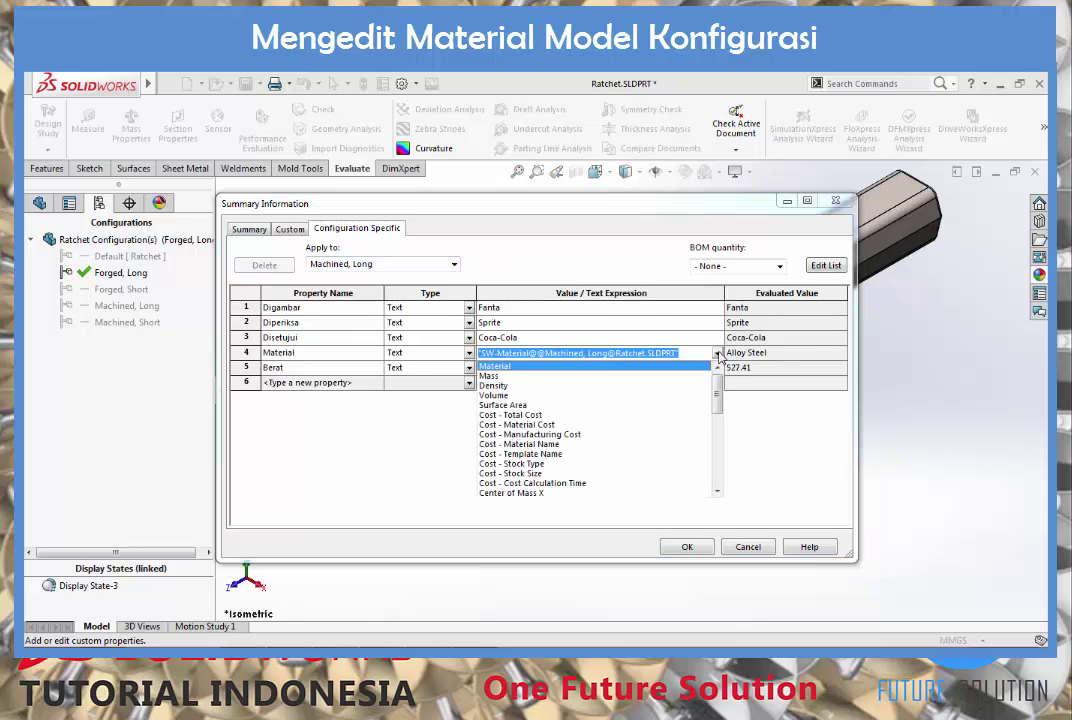
pyautogui.click(670, 374)
pyautogui.click(455, 264)
pyautogui.click(423, 308)
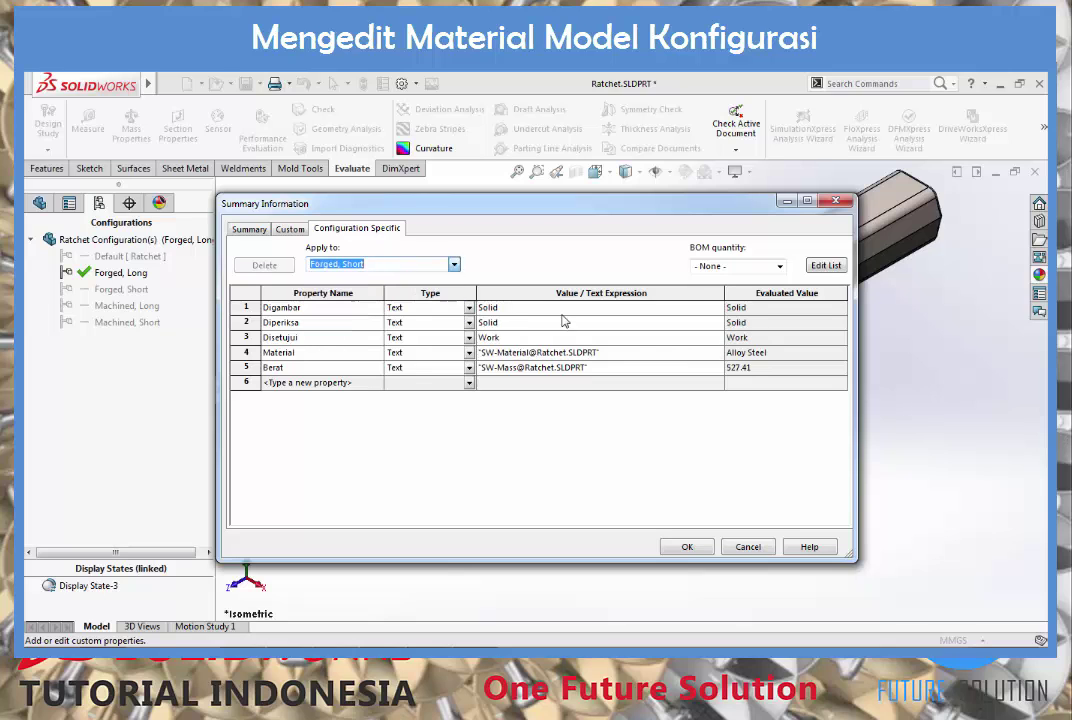
pyautogui.click(717, 353)
pyautogui.click(686, 370)
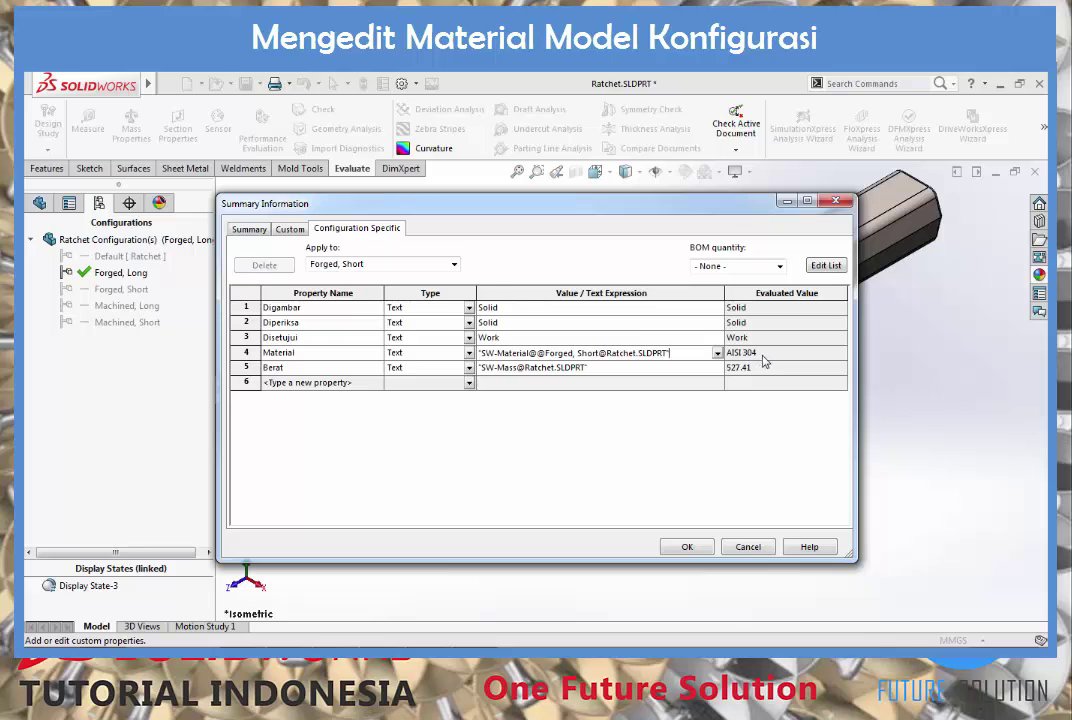
pyautogui.click(687, 547)
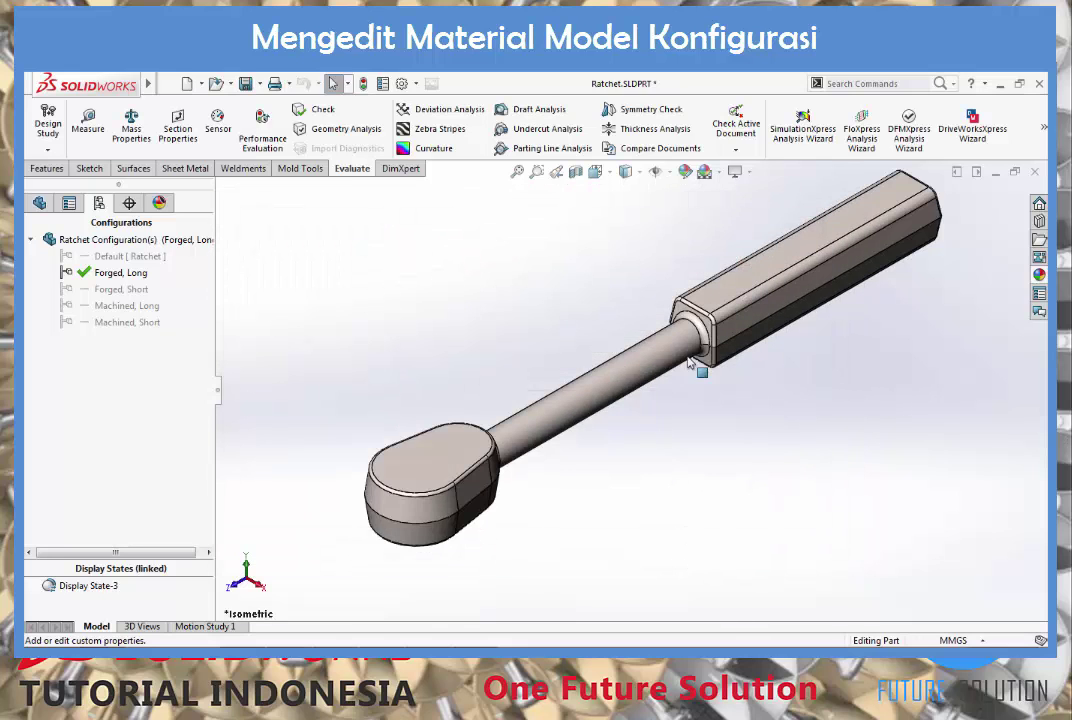
# Save Ratchet.SLDPRT with Ctrl+S.
pyautogui.scroll(2, 700, 340)
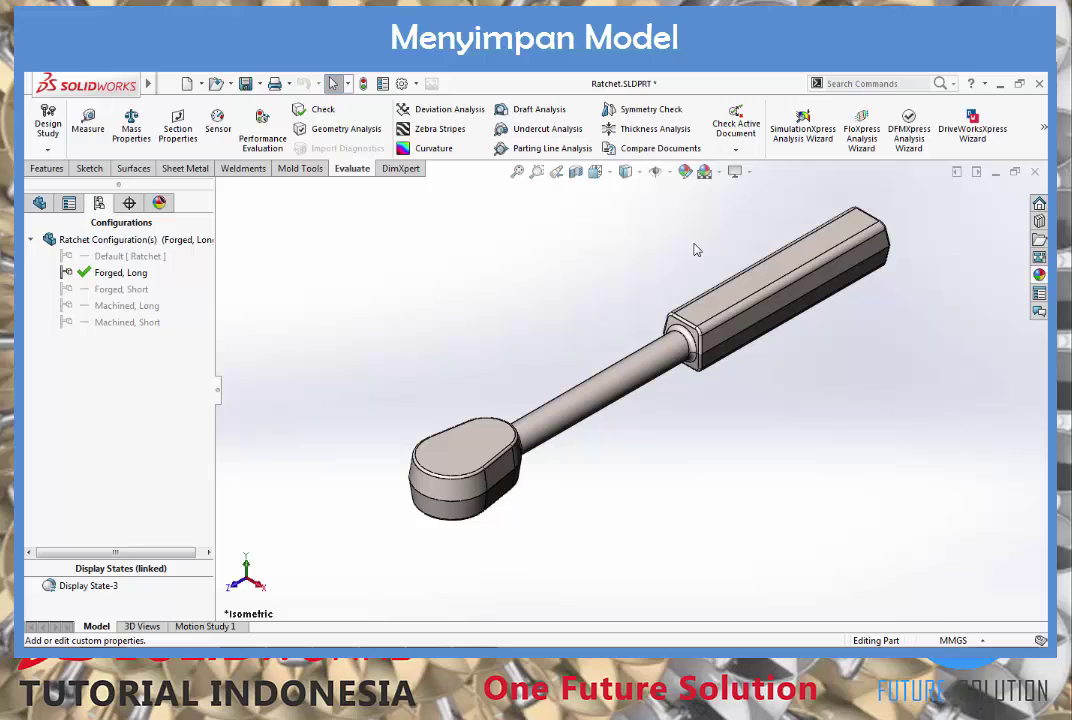
pyautogui.hotkey('ctrl', 's')
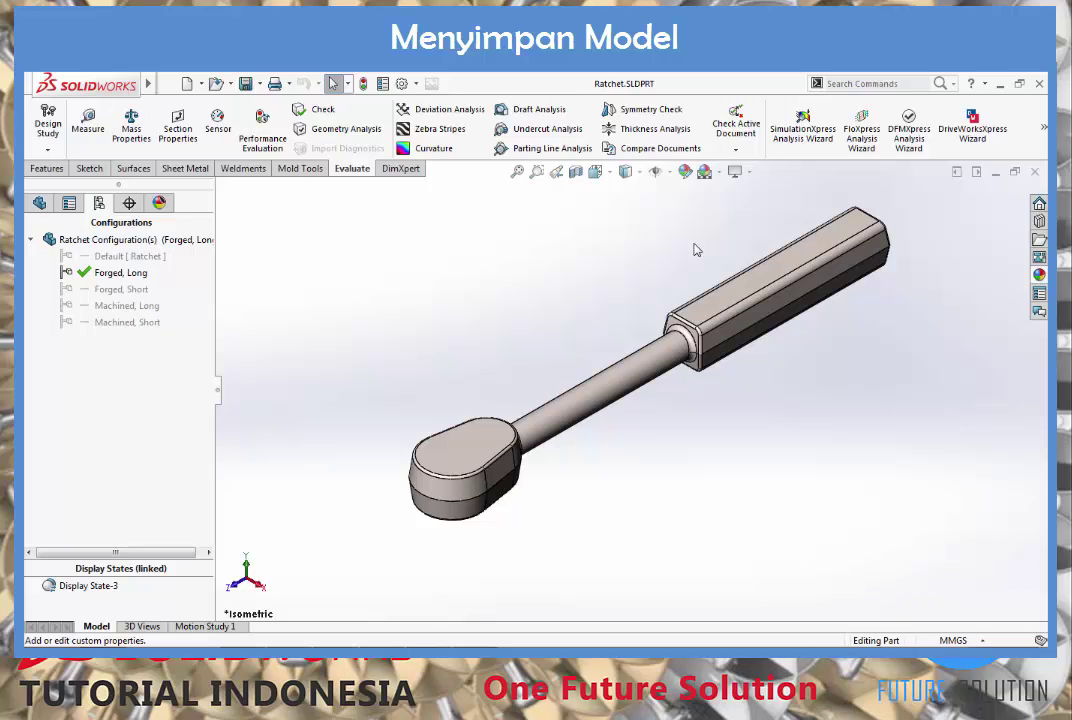